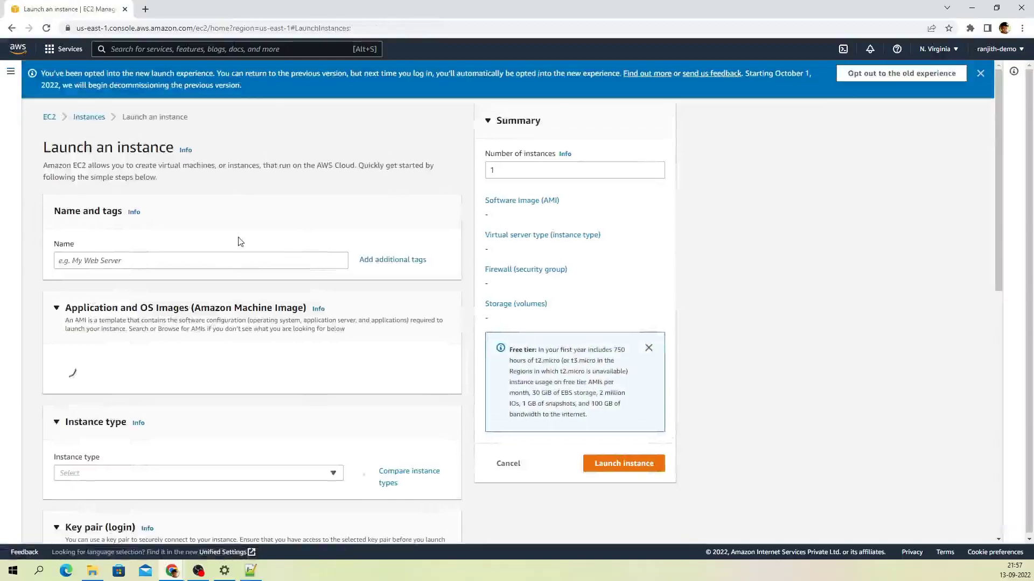
Step: Opt out to the old launch experience and choose the Amazon Linux 2 AMI (Kernel 5.10, 64-bit x86) with the t2.micro instance type
{"action": "left_click", "coordinate": [882, 73]}
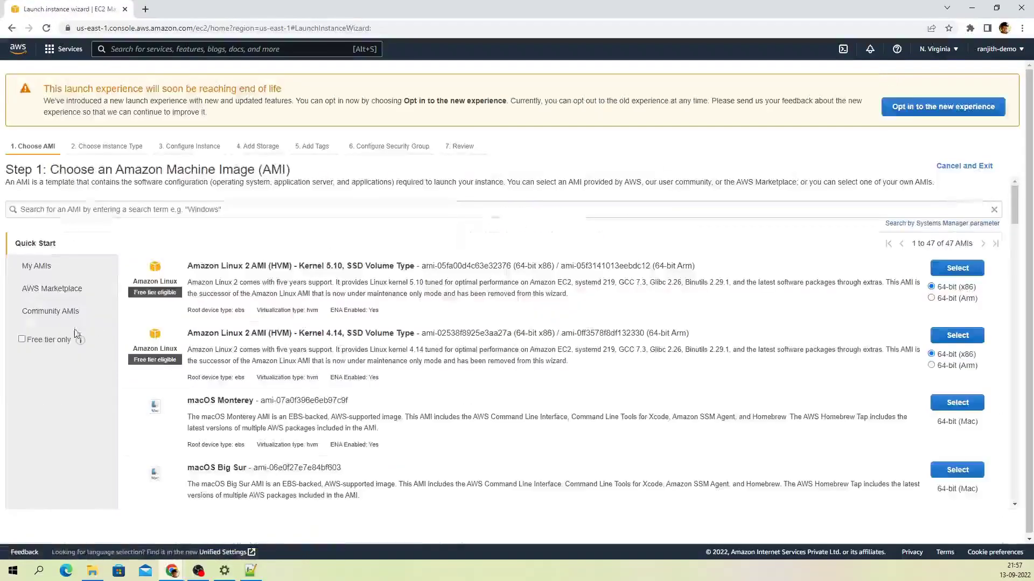
{"action": "left_click", "coordinate": [958, 270]}
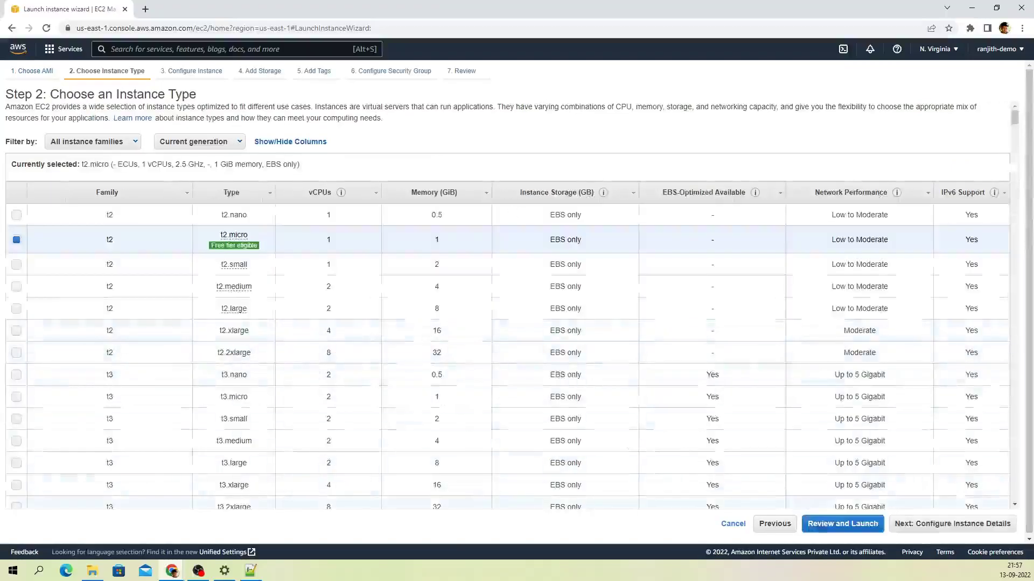
{"action": "left_click", "coordinate": [936, 525]}
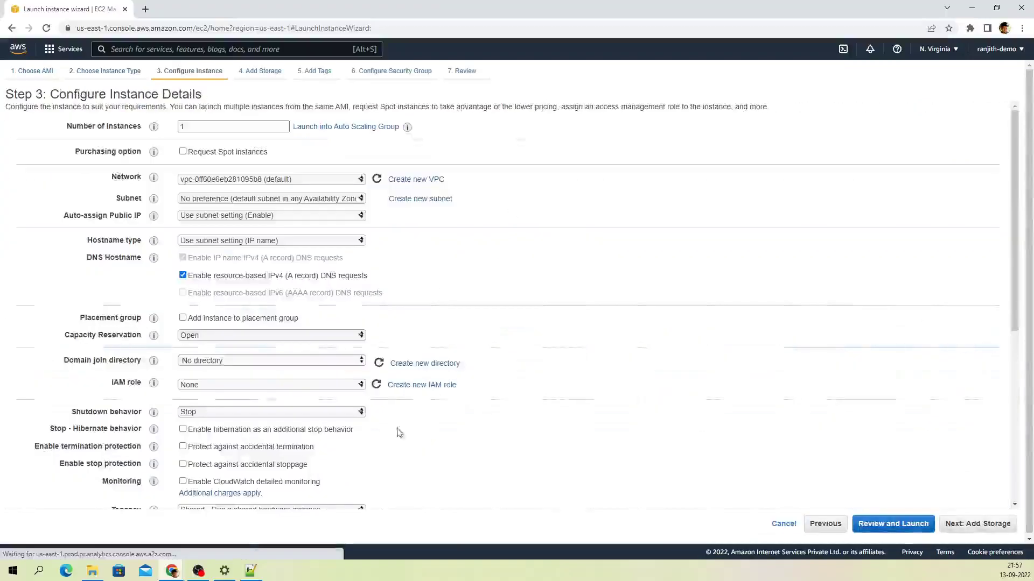
Step: Set the number of instances to 2 and enter a user data bash script that installs and starts httpd with a Hello World index page
{"action": "double_click", "coordinate": [190, 127]}
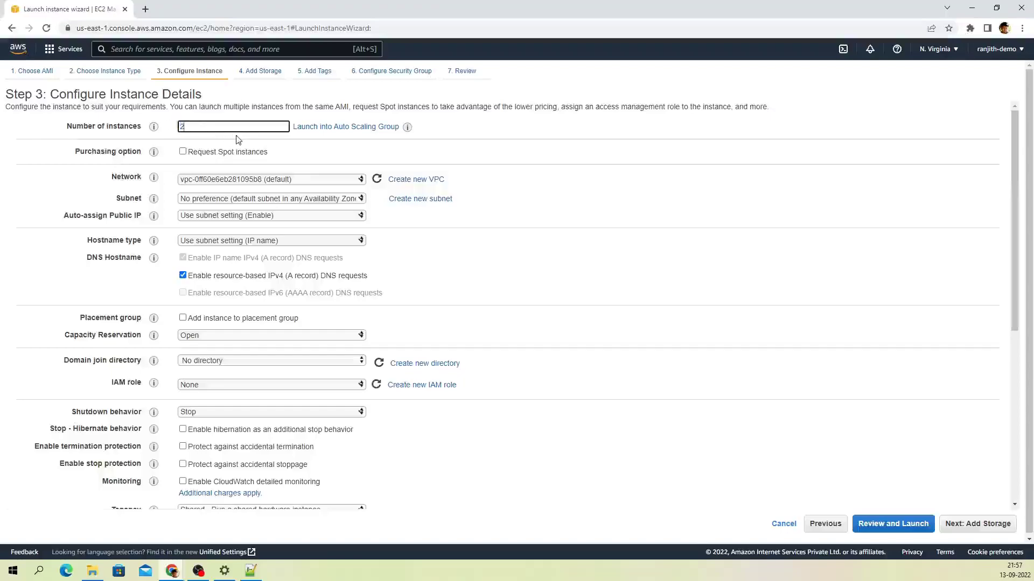
{"action": "scroll", "coordinate": [467, 301], "scroll_direction": "down", "scroll_amount": 6}
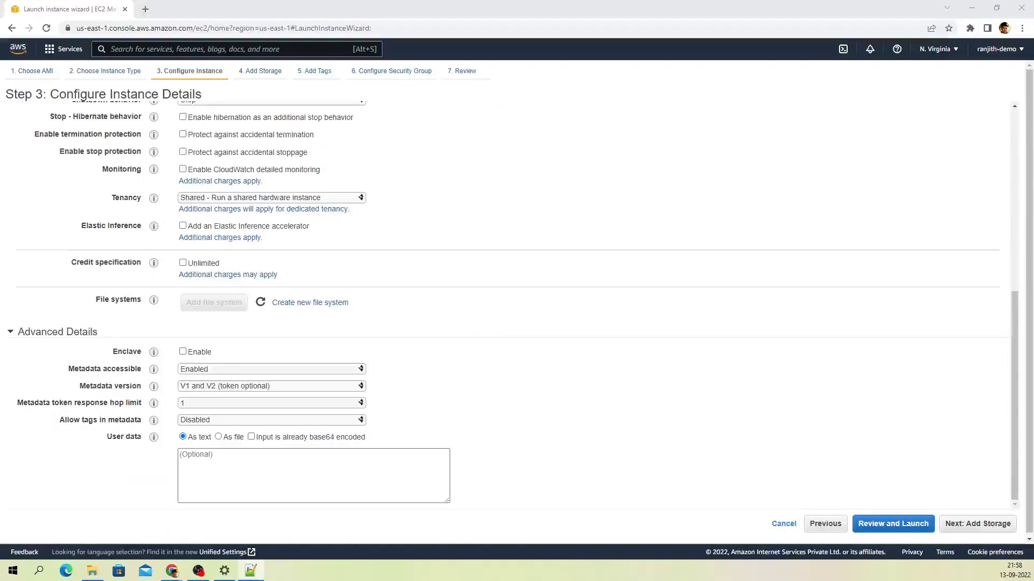
{"action": "left_click", "coordinate": [316, 480]}
{"action": "type", "text": "# install httpd (Linux 2 version) yum update -y yum install -y httpd systemctl start httpd systemctl enable httpd echo \"<h1>Hello World from $(hostname -f)</h1>\" > /var/www/html/index.html"}
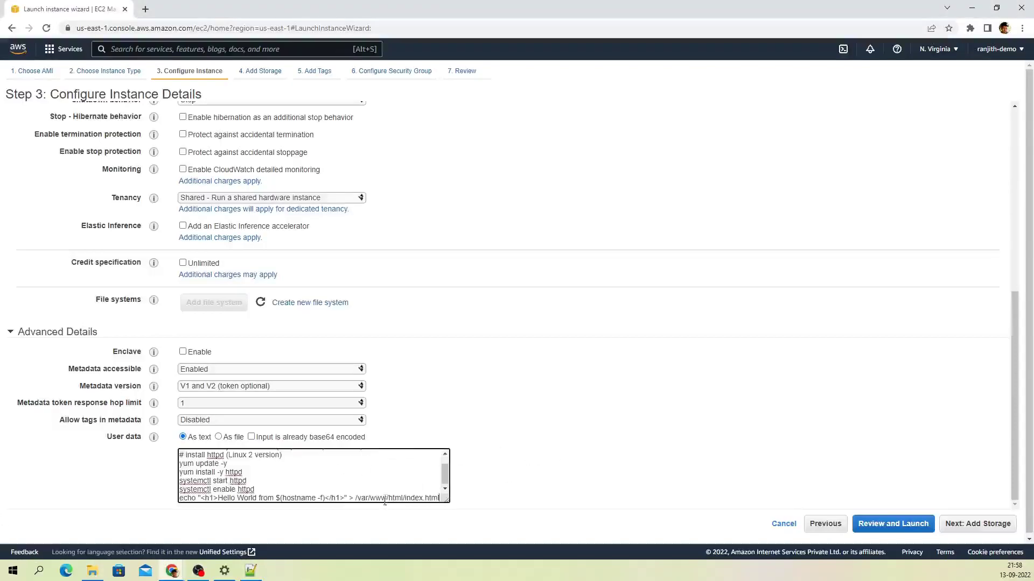
{"action": "scroll", "coordinate": [261, 476], "scroll_direction": "up", "scroll_amount": 2}
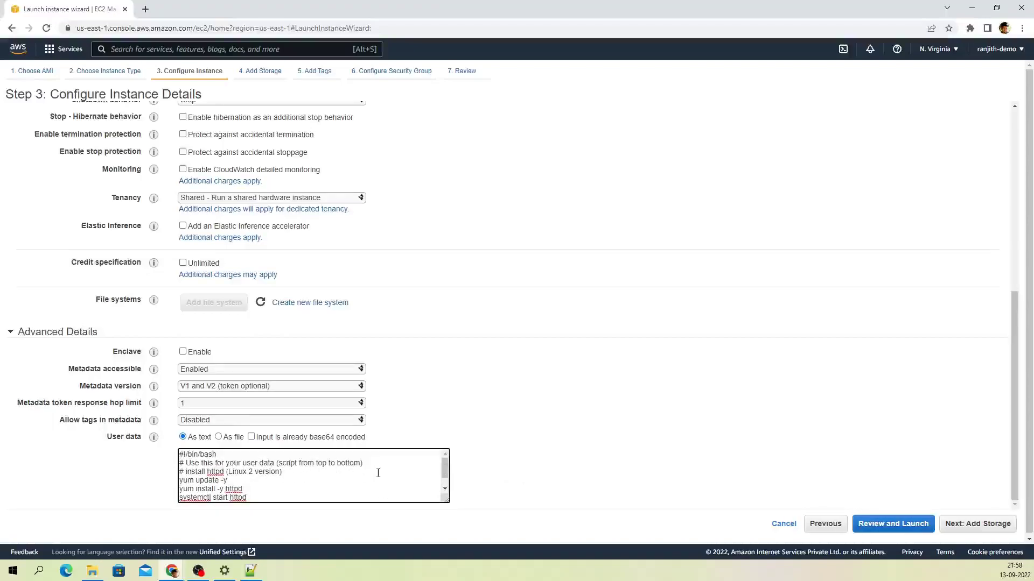
{"action": "left_click", "coordinate": [993, 524]}
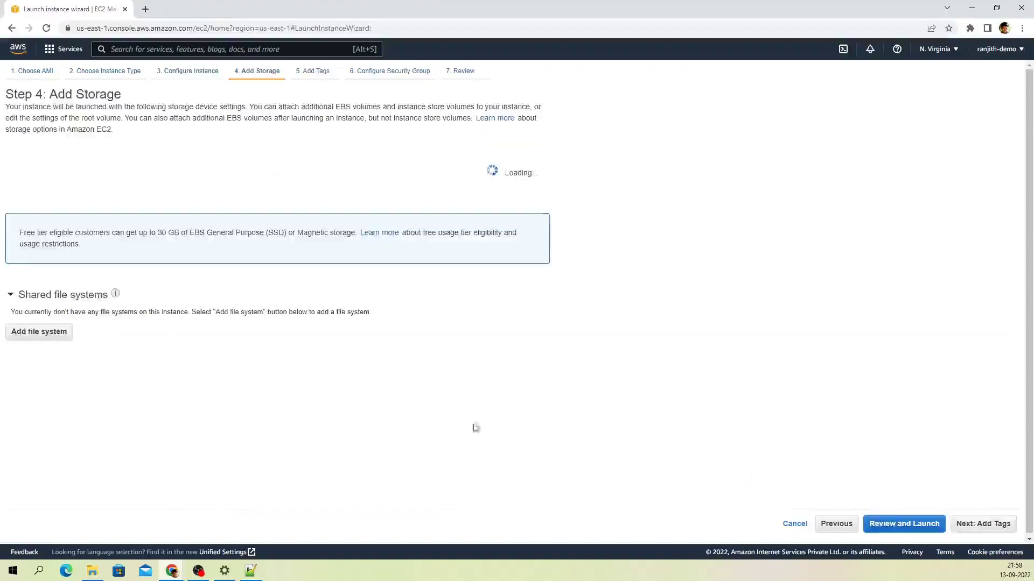
Step: Keep the default storage and tags, and assign the existing default security group to the instances
{"action": "left_click", "coordinate": [317, 75]}
{"action": "left_click", "coordinate": [388, 73]}
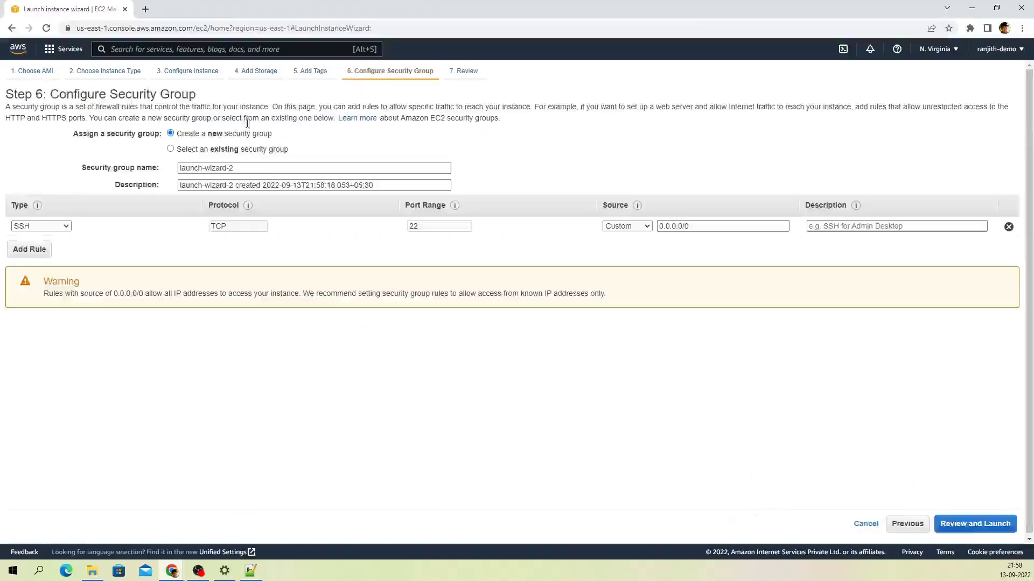
{"action": "left_click", "coordinate": [203, 150]}
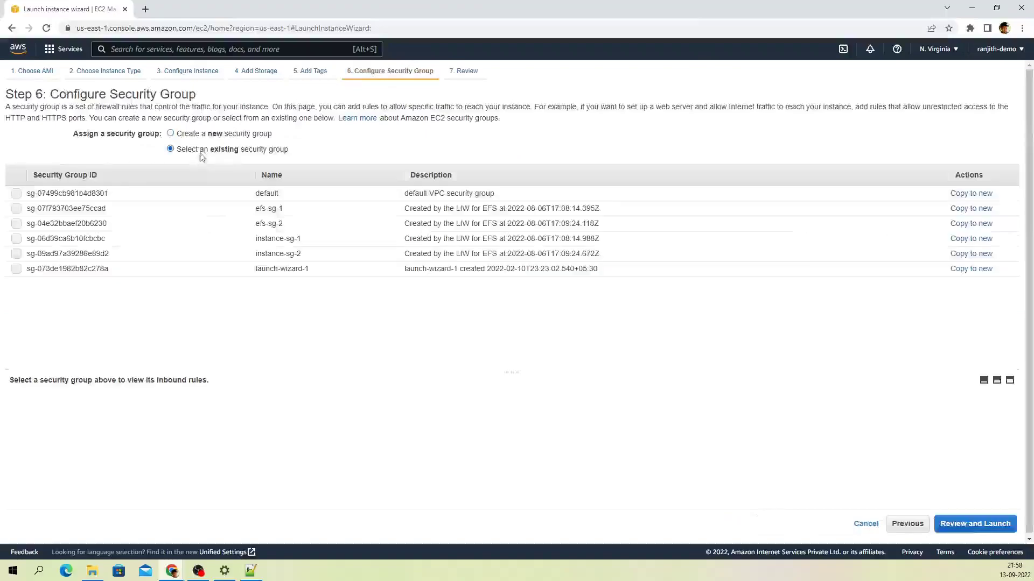
{"action": "left_click", "coordinate": [16, 194]}
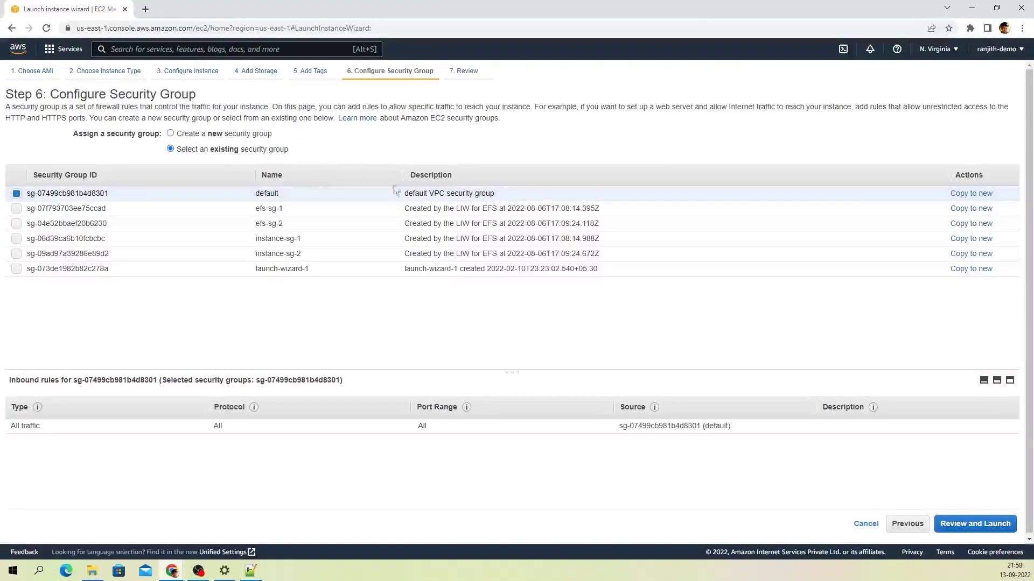
Step: Review and launch the instances with the existing key pair myFirstInstance, acknowledging access to its private key file
{"action": "left_click", "coordinate": [466, 71]}
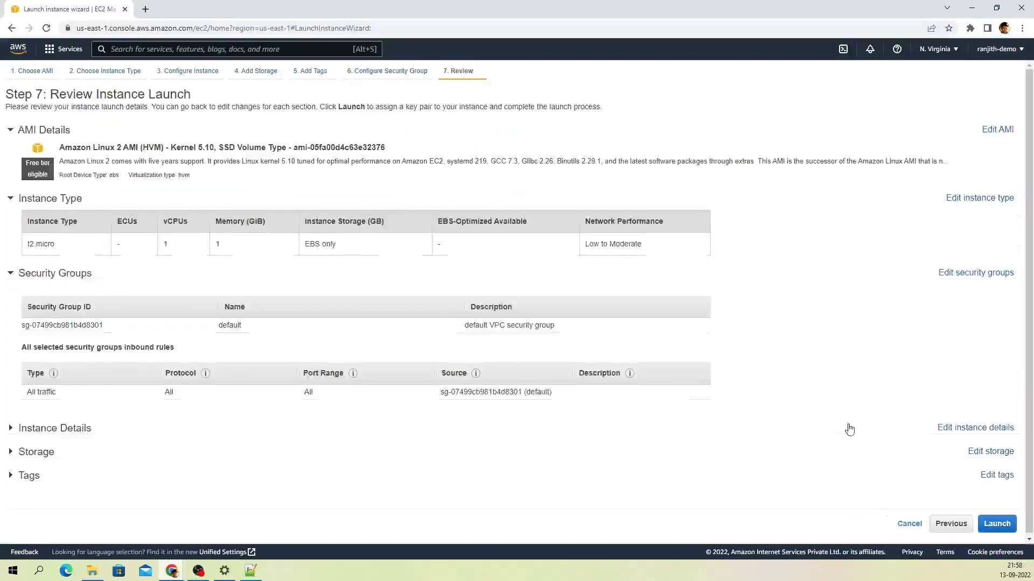
{"action": "left_click", "coordinate": [996, 522]}
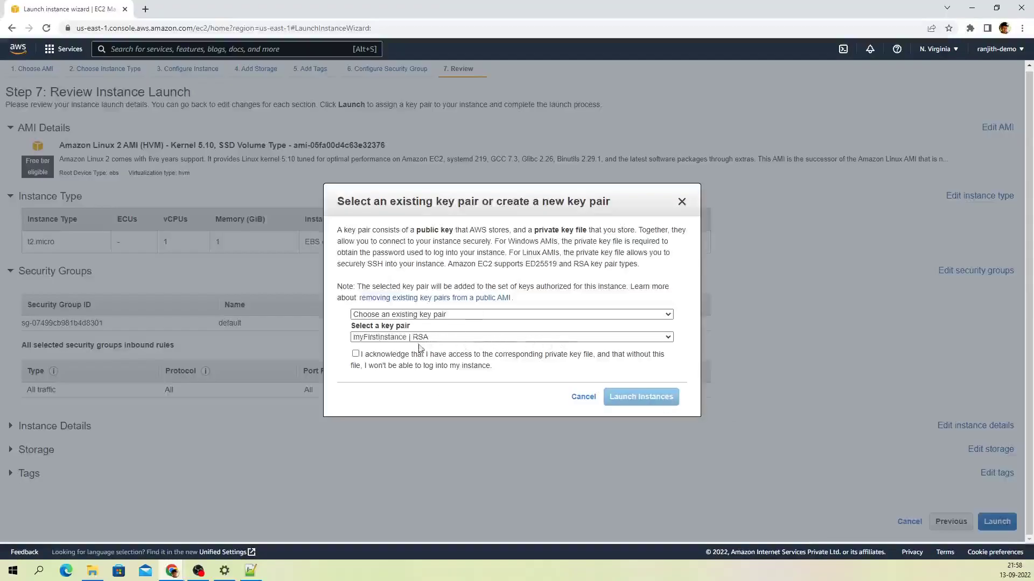
{"action": "left_click", "coordinate": [355, 354]}
{"action": "left_click", "coordinate": [629, 402]}
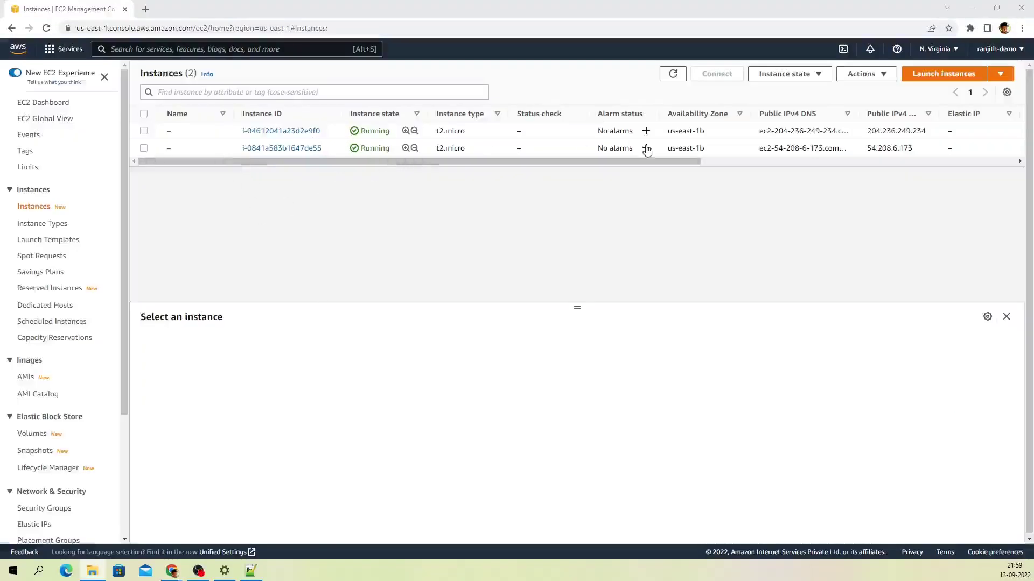
Step: Open the first instance's summary and review its details and security information
{"action": "left_click", "coordinate": [312, 131]}
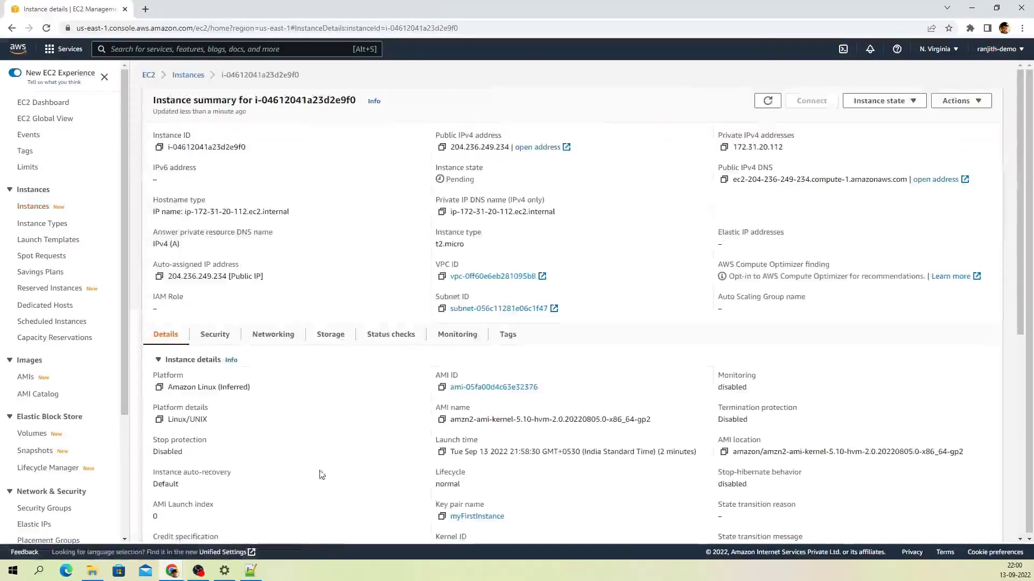
{"action": "scroll", "coordinate": [398, 471], "scroll_direction": "down", "scroll_amount": 7}
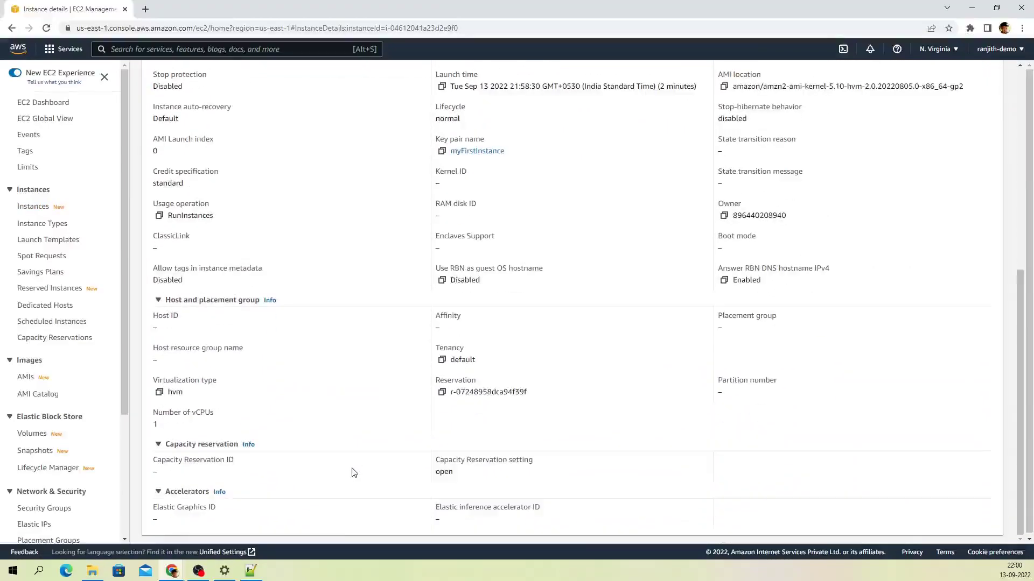
{"action": "scroll", "coordinate": [352, 474], "scroll_direction": "up", "scroll_amount": 7}
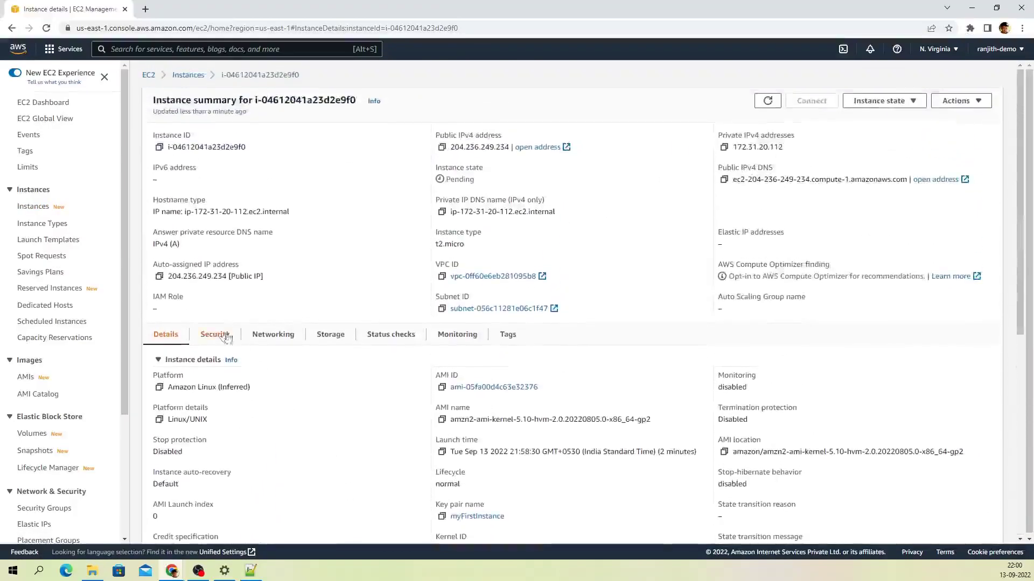
{"action": "left_click", "coordinate": [224, 335]}
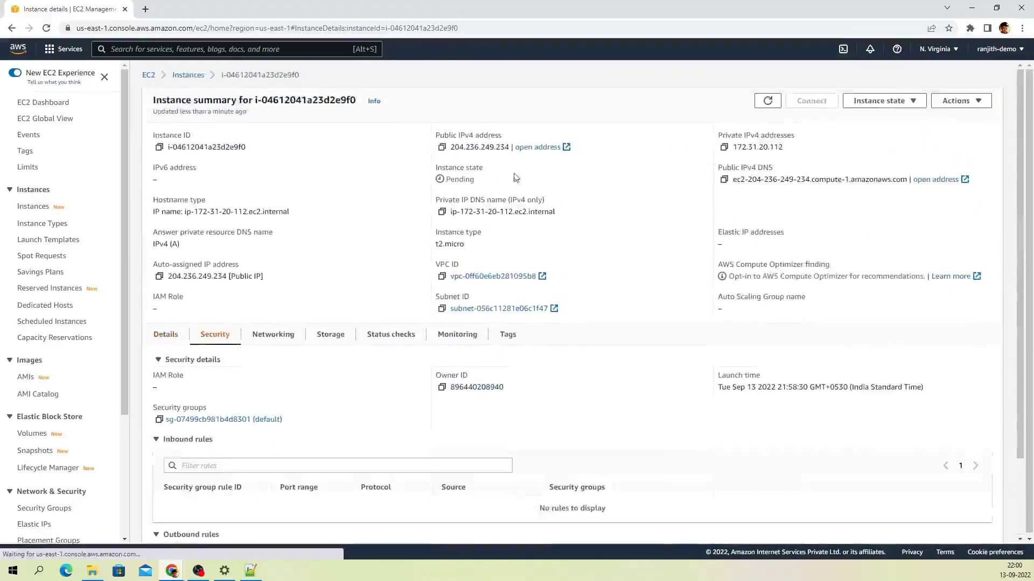
Step: Copy the first instance's public IPv4 address and try to load it in a new browser tab
{"action": "left_click", "coordinate": [442, 147]}
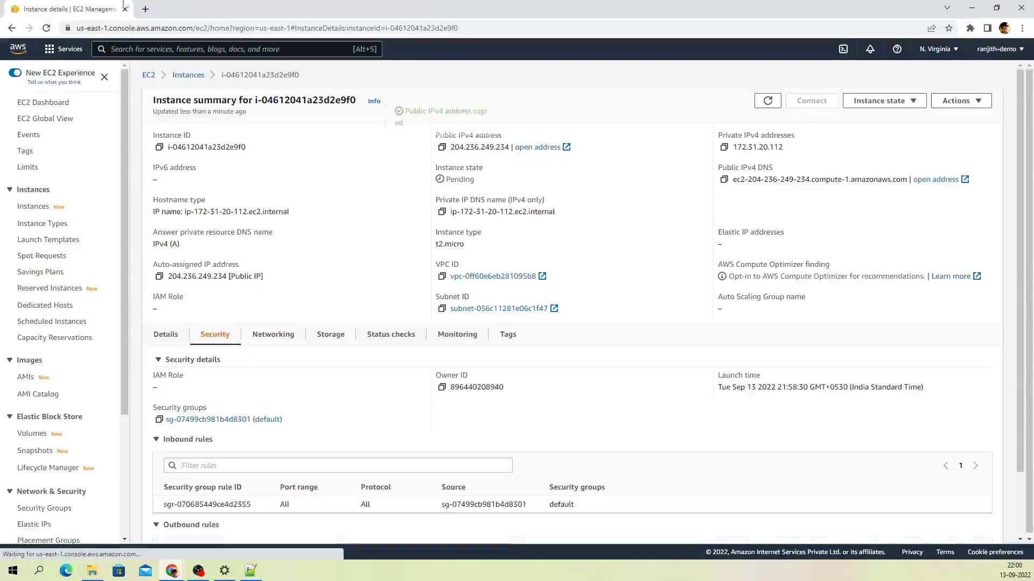
{"action": "left_click", "coordinate": [146, 11]}
{"action": "key", "text": "ctrl+v"}
{"action": "key", "text": "Return"}
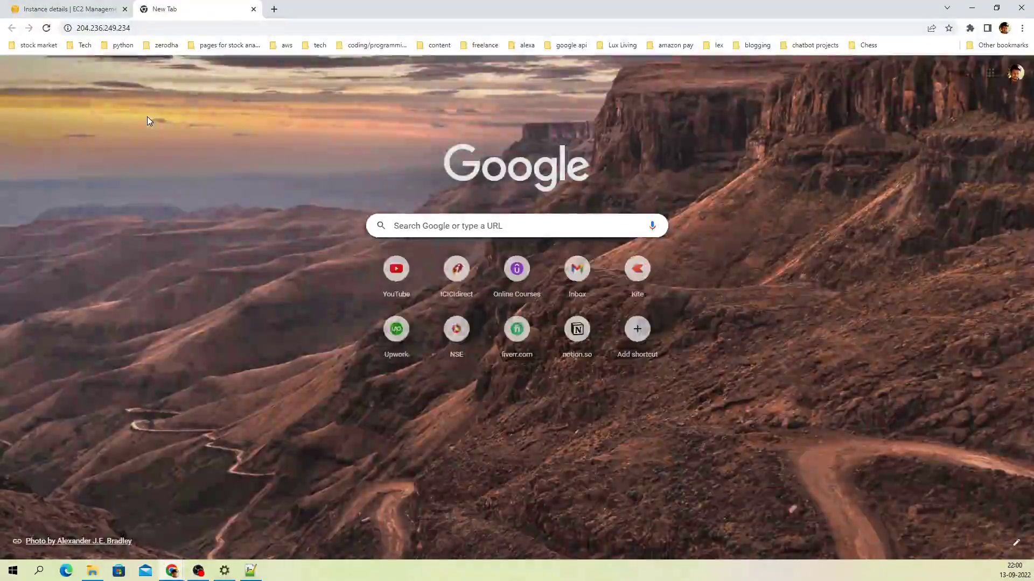
{"action": "left_click", "coordinate": [173, 28]}
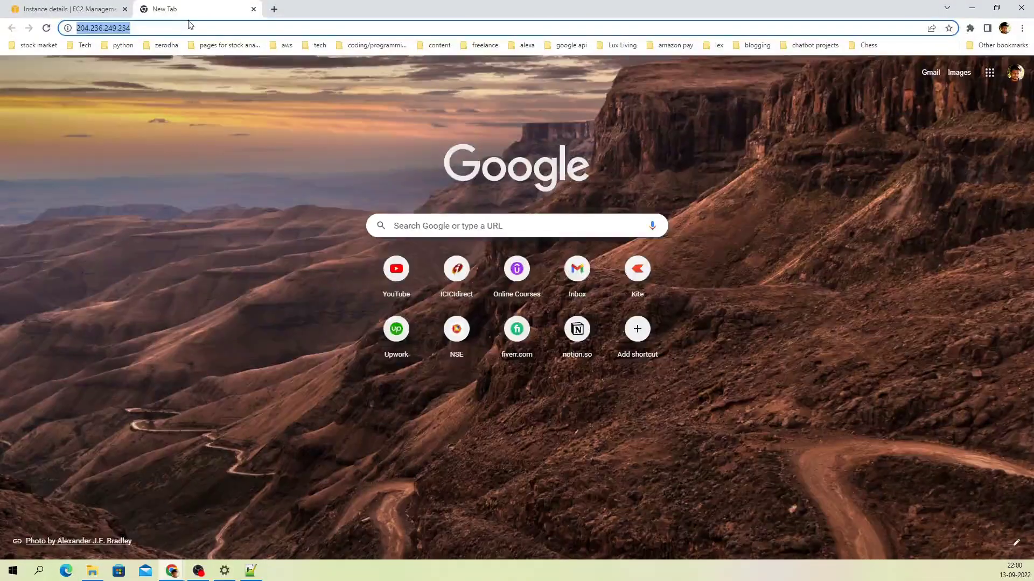
{"action": "left_click", "coordinate": [185, 26]}
Step: Return to the instance's security details and open the default security group's inbound rules for editing
{"action": "left_click", "coordinate": [111, 9]}
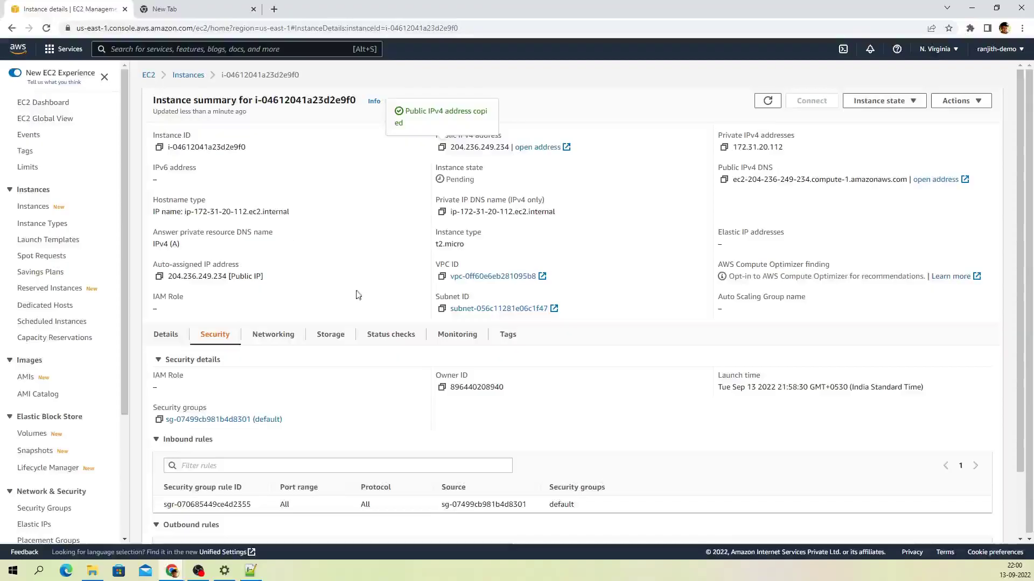
{"action": "left_click", "coordinate": [197, 421]}
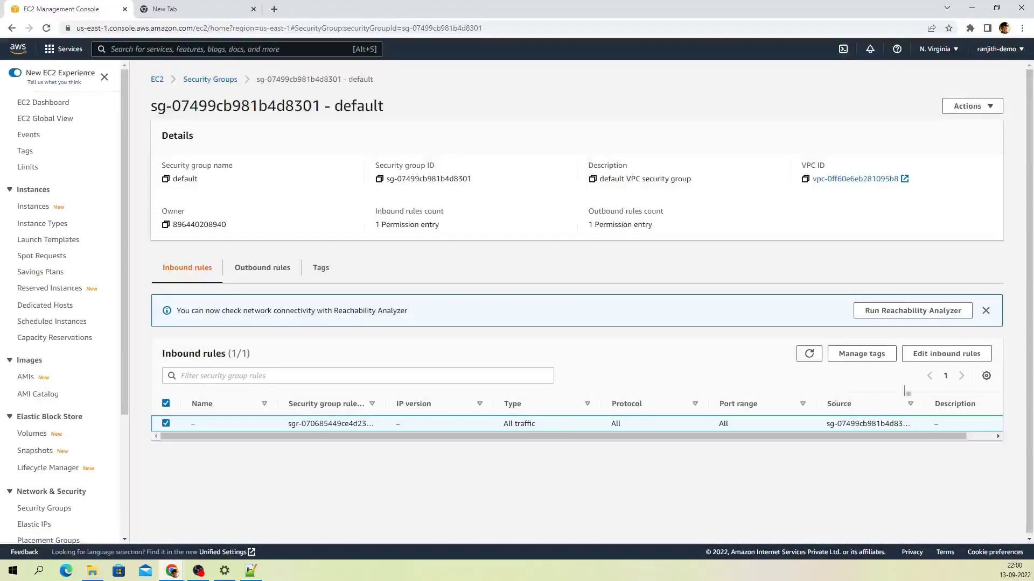
{"action": "left_click", "coordinate": [926, 357]}
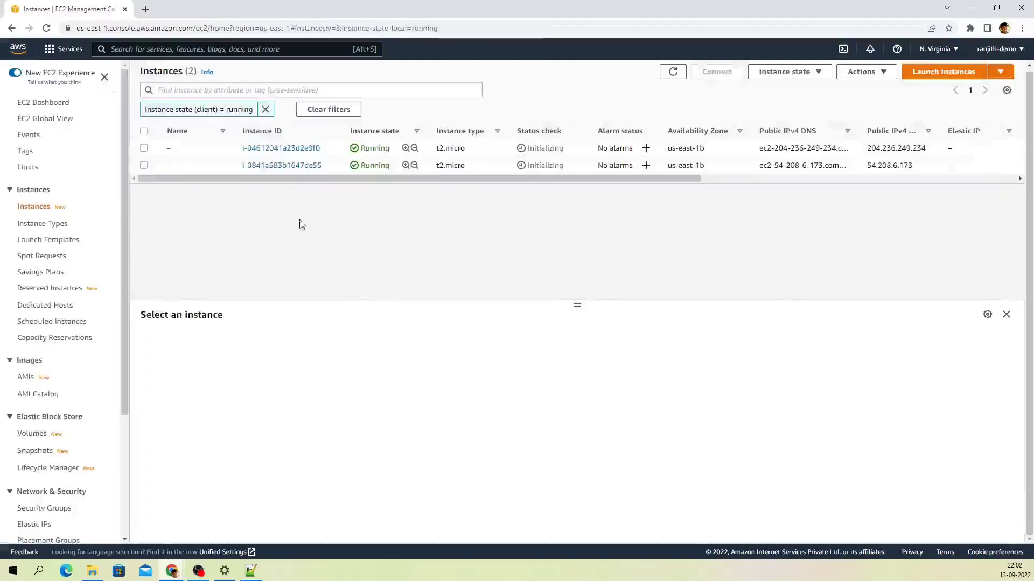
Step: Open the first running instance and examine the port ranges and sources in its security group's inbound rules
{"action": "left_click", "coordinate": [291, 149]}
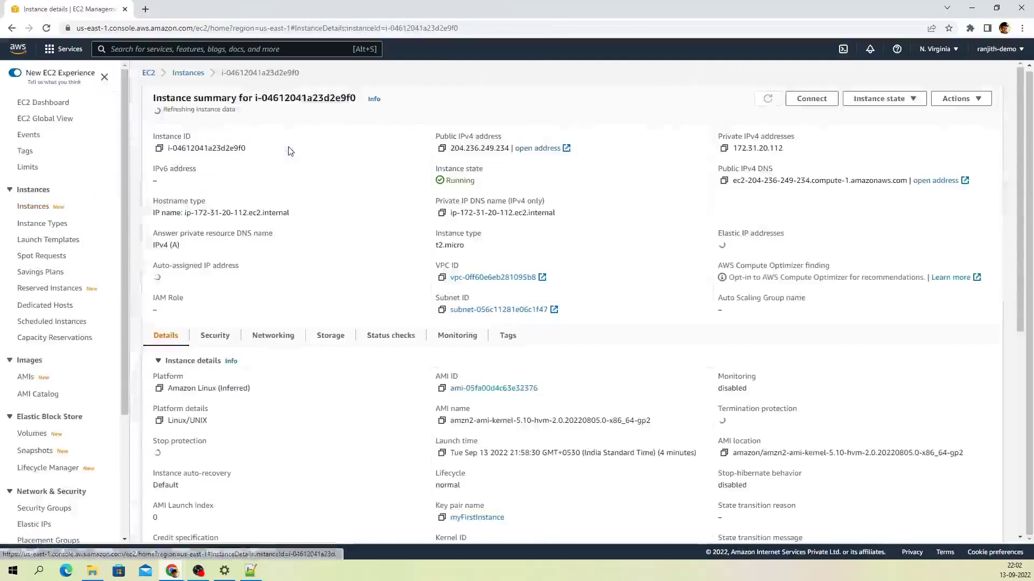
{"action": "left_click", "coordinate": [216, 335]}
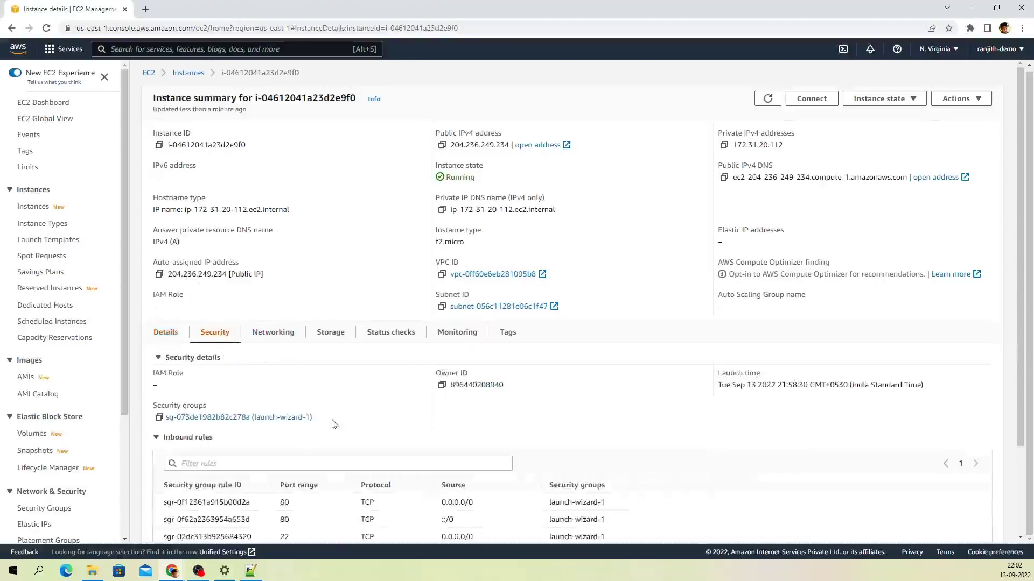
{"action": "scroll", "coordinate": [333, 425], "scroll_direction": "down", "scroll_amount": 2}
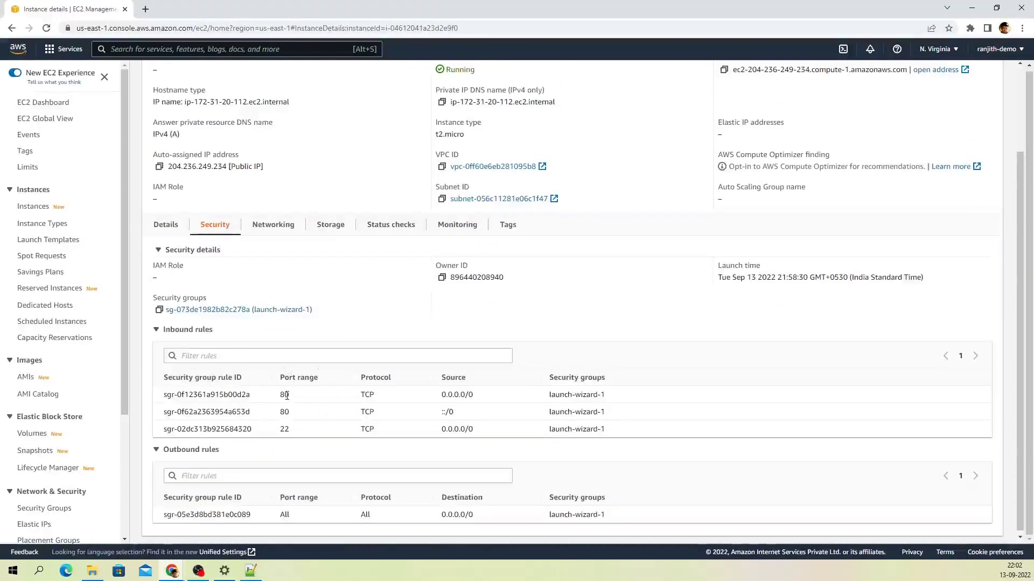
{"action": "left_click_drag", "start_coordinate": [442, 398], "coordinate": [476, 396]}
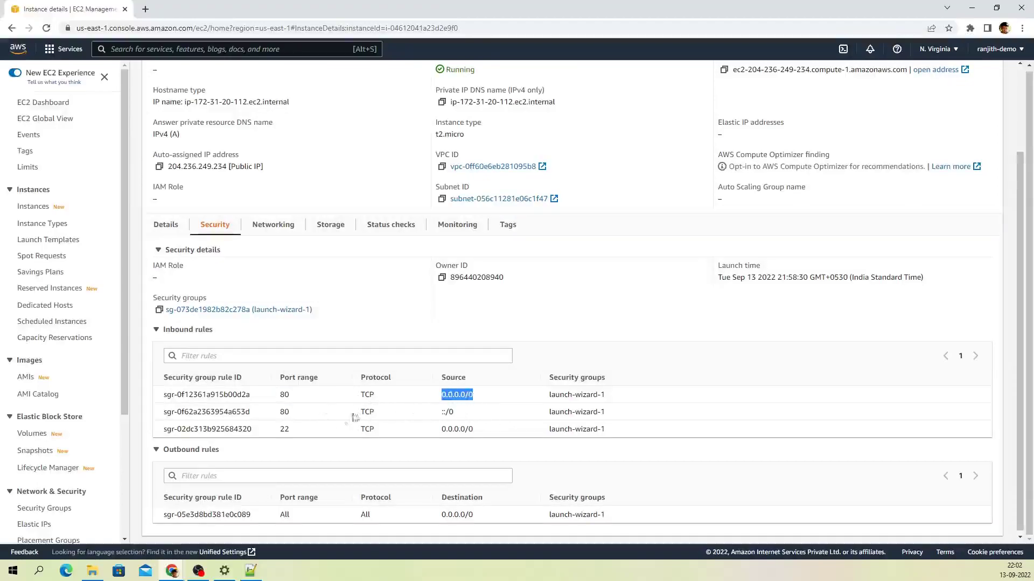
{"action": "scroll", "coordinate": [356, 412], "scroll_direction": "up", "scroll_amount": 2}
Step: Reopen the first instance from the instance list and load its public IPv4 address in a new browser tab
{"action": "left_click", "coordinate": [187, 74]}
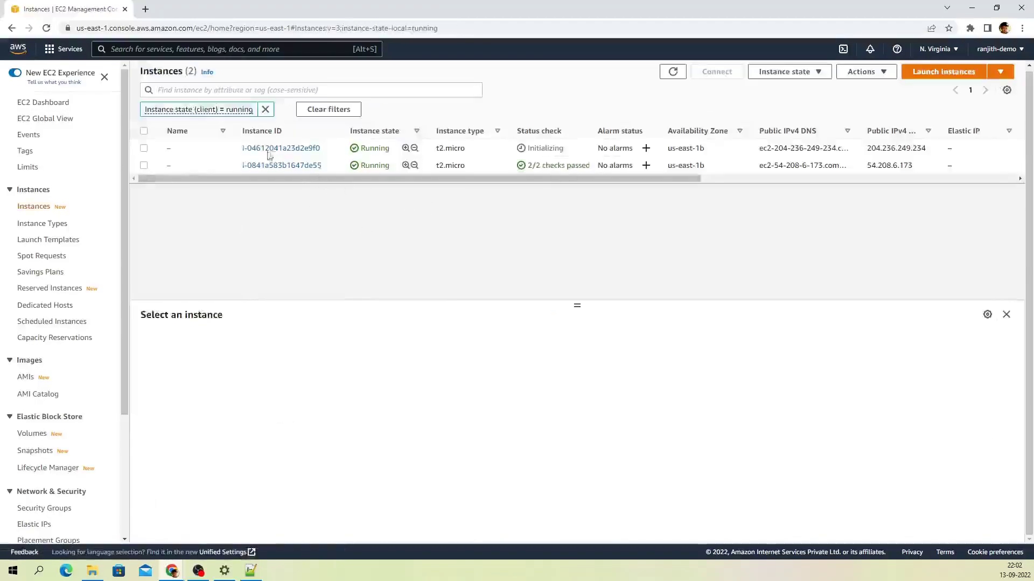
{"action": "left_click", "coordinate": [260, 152]}
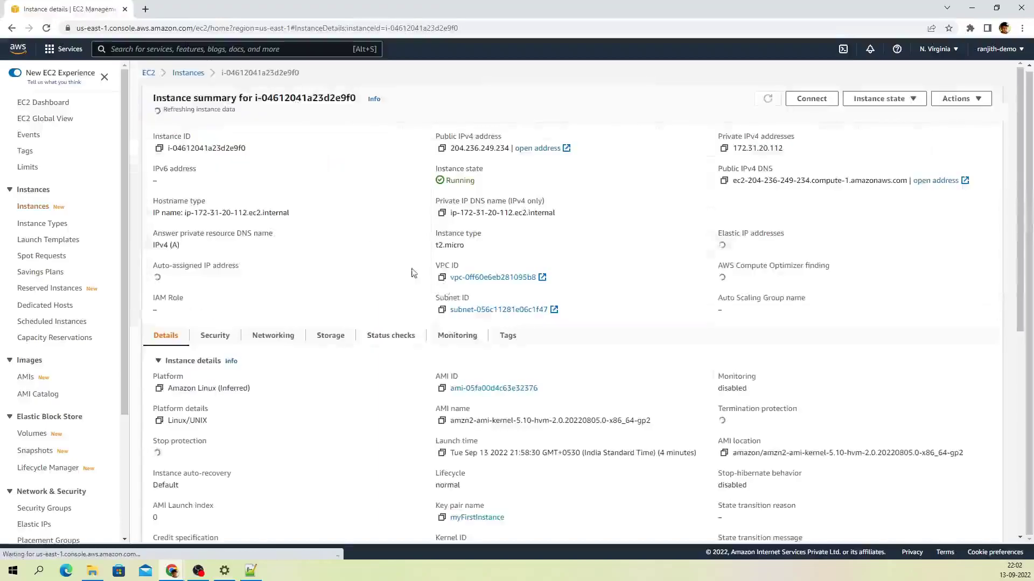
{"action": "left_click", "coordinate": [442, 145]}
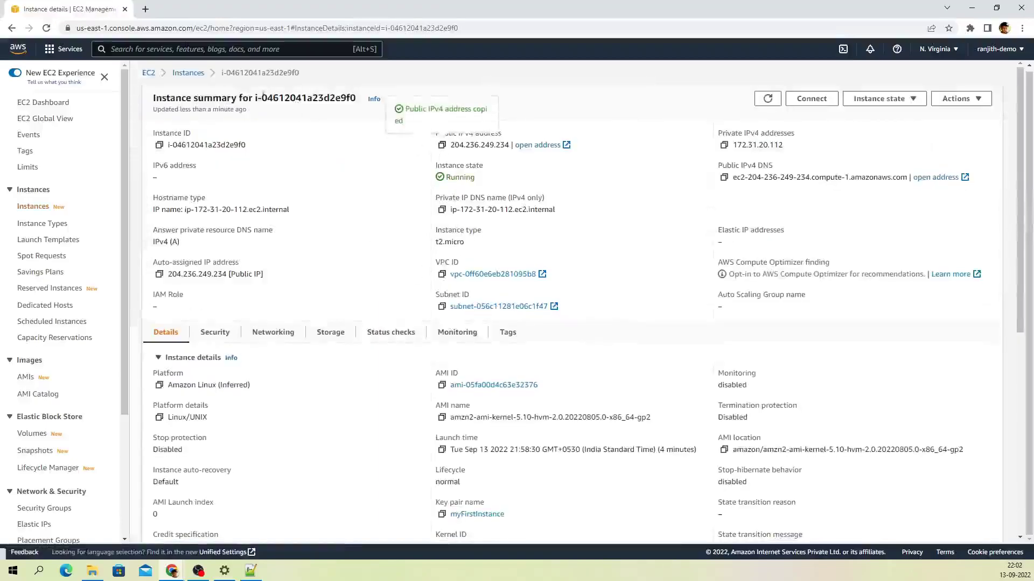
{"action": "left_click", "coordinate": [144, 8]}
{"action": "key", "text": "ctrl+v"}
{"action": "key", "text": "Return"}
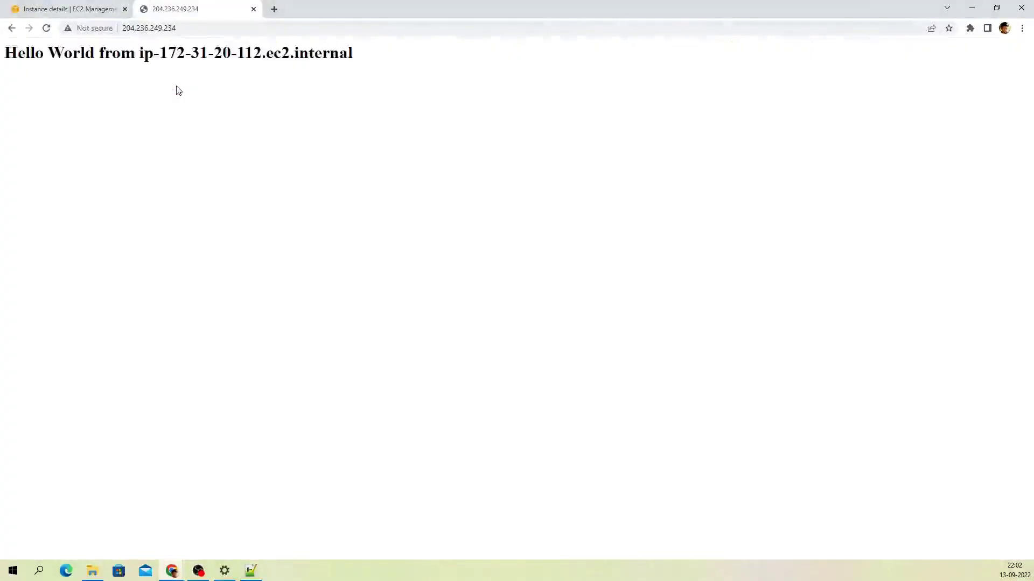
Step: Open the second running instance from the instance list and load its public IPv4 address in a new browser tab
{"action": "left_click", "coordinate": [79, 12]}
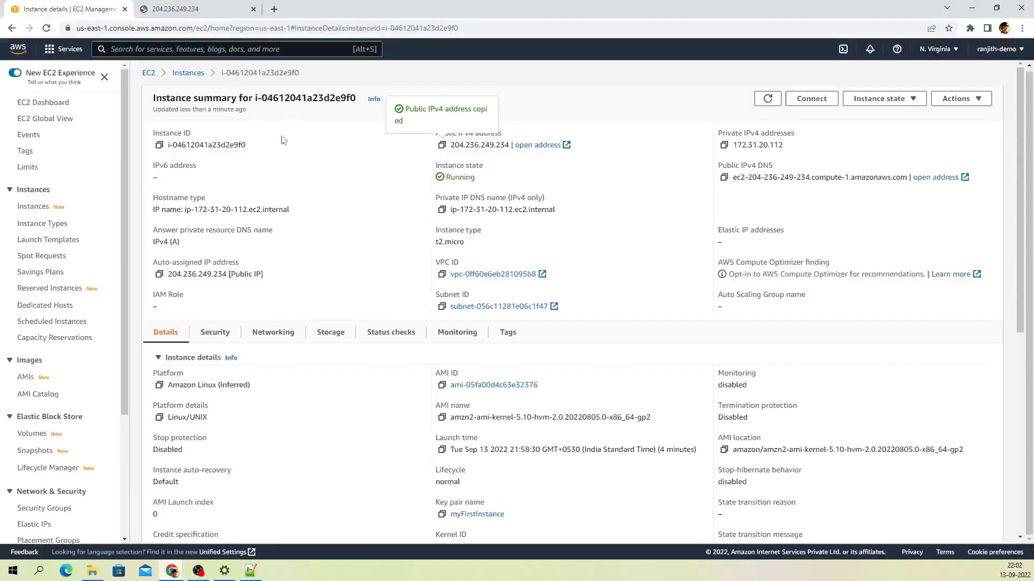
{"action": "left_click", "coordinate": [189, 74]}
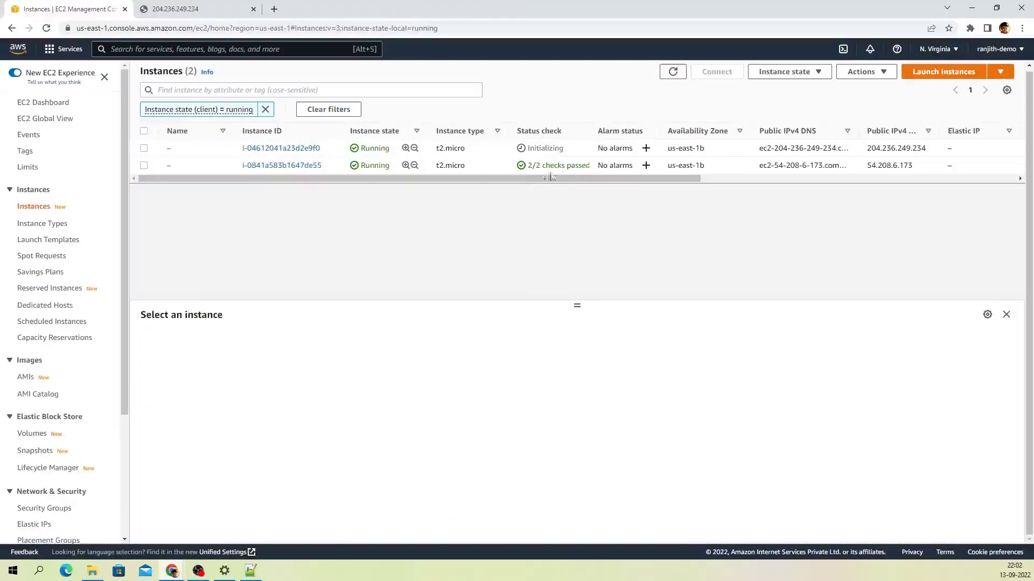
{"action": "left_click", "coordinate": [290, 167]}
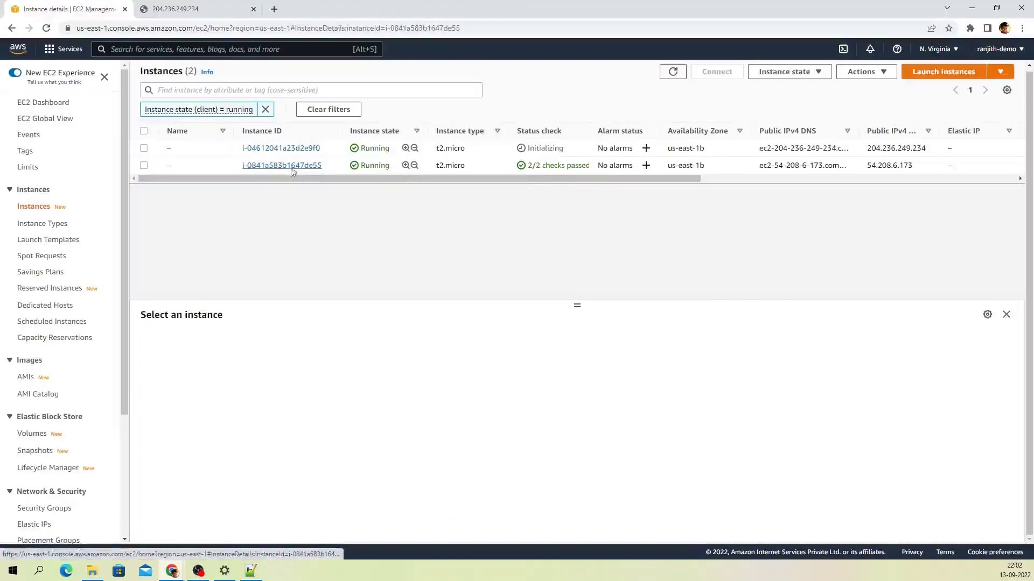
{"action": "left_click", "coordinate": [442, 145]}
{"action": "key", "text": "ctrl+t"}
{"action": "key", "text": "ctrl+v"}
{"action": "key", "text": "Return"}
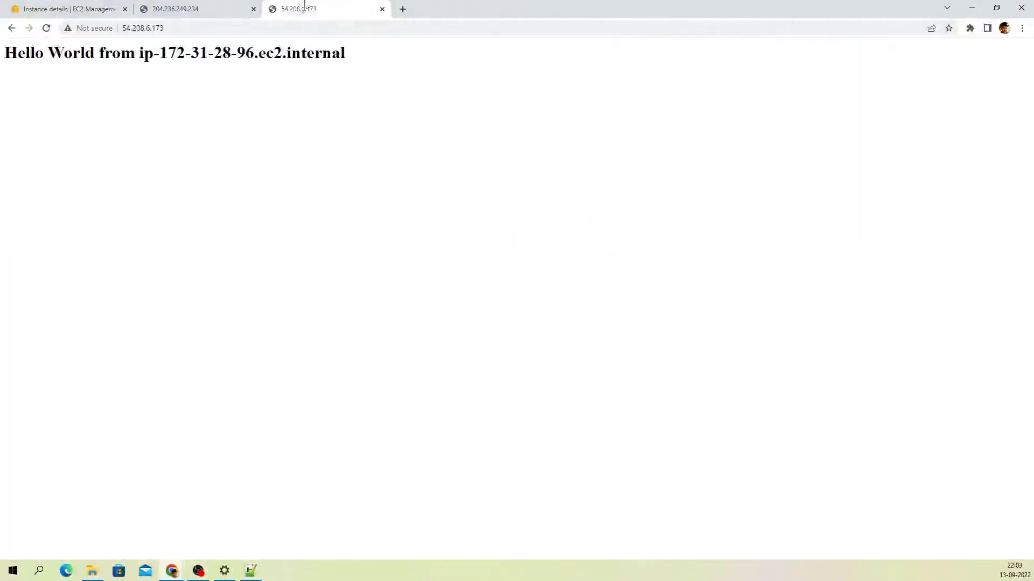
Step: Compare the private IP addresses shown in the Hello World pages of the two instances
{"action": "left_click", "coordinate": [214, 9]}
{"action": "left_click_drag", "start_coordinate": [160, 50], "coordinate": [268, 46]}
{"action": "left_click", "coordinate": [292, 11]}
{"action": "left_click_drag", "start_coordinate": [162, 53], "coordinate": [256, 49]}
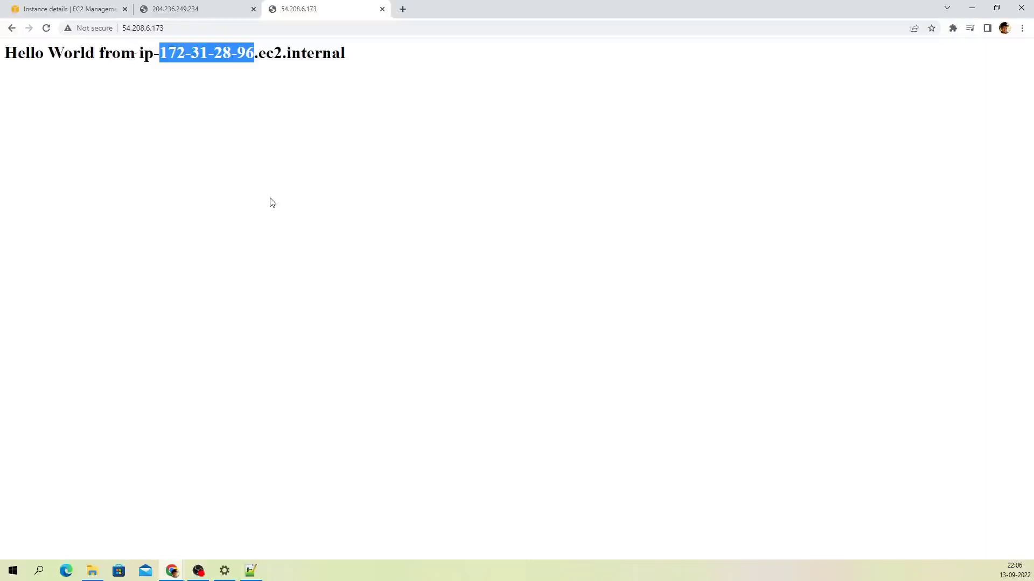
Step: Go to the EC2 load balancers and start creating an Application Load Balancer
{"action": "left_click", "coordinate": [69, 10]}
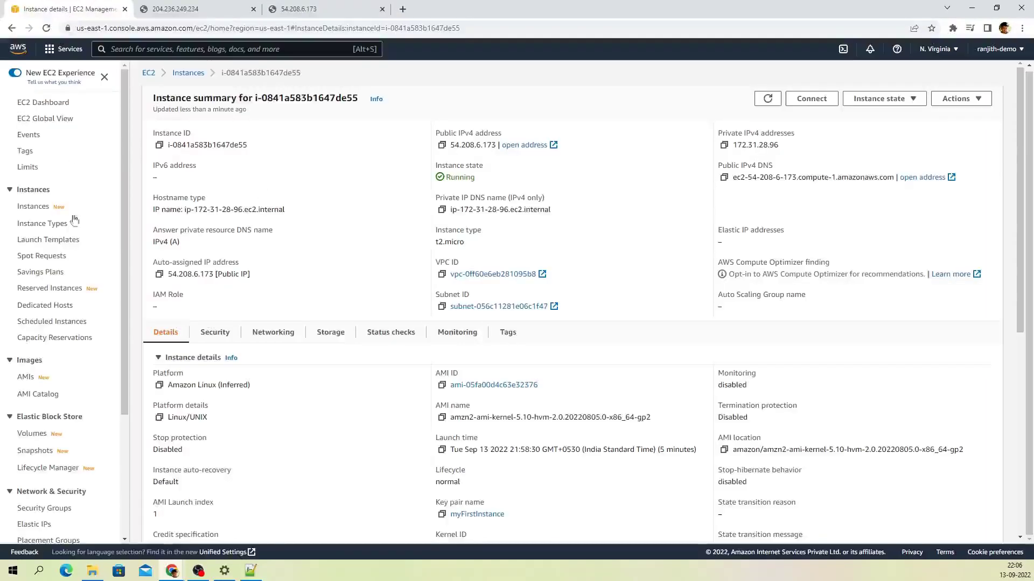
{"action": "scroll", "coordinate": [96, 380], "scroll_direction": "down", "scroll_amount": 2}
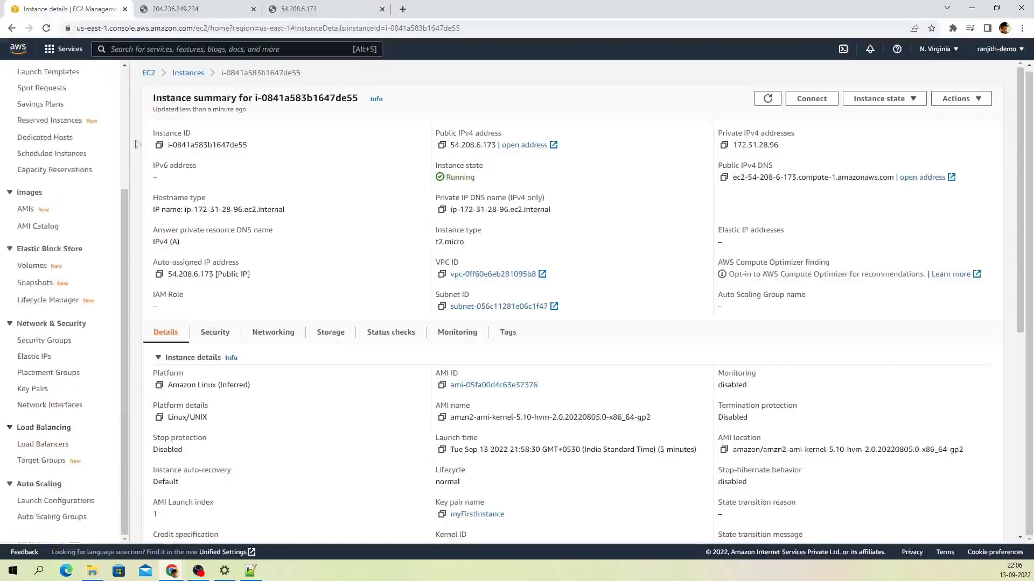
{"action": "left_click", "coordinate": [45, 446]}
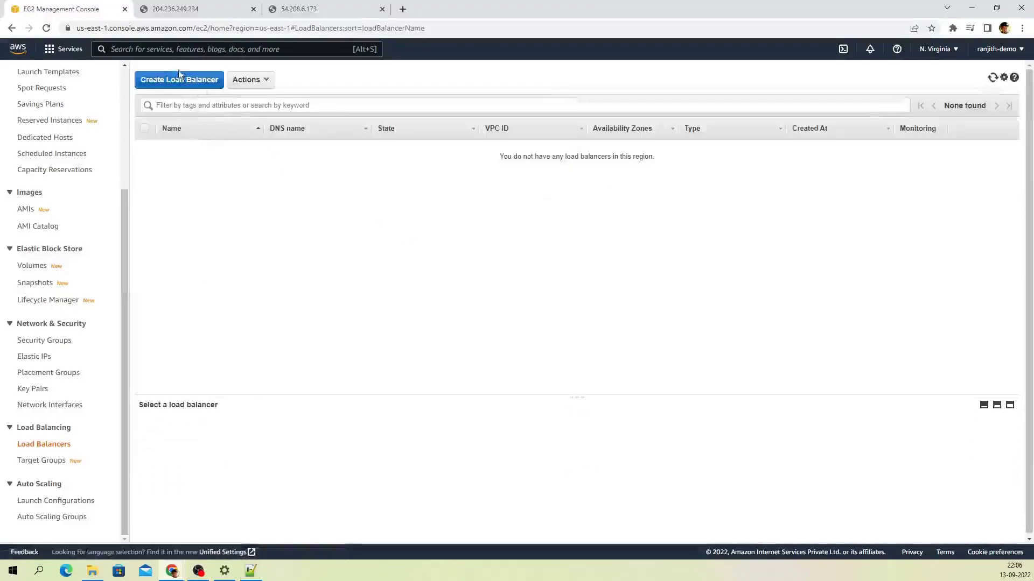
{"action": "left_click", "coordinate": [177, 80]}
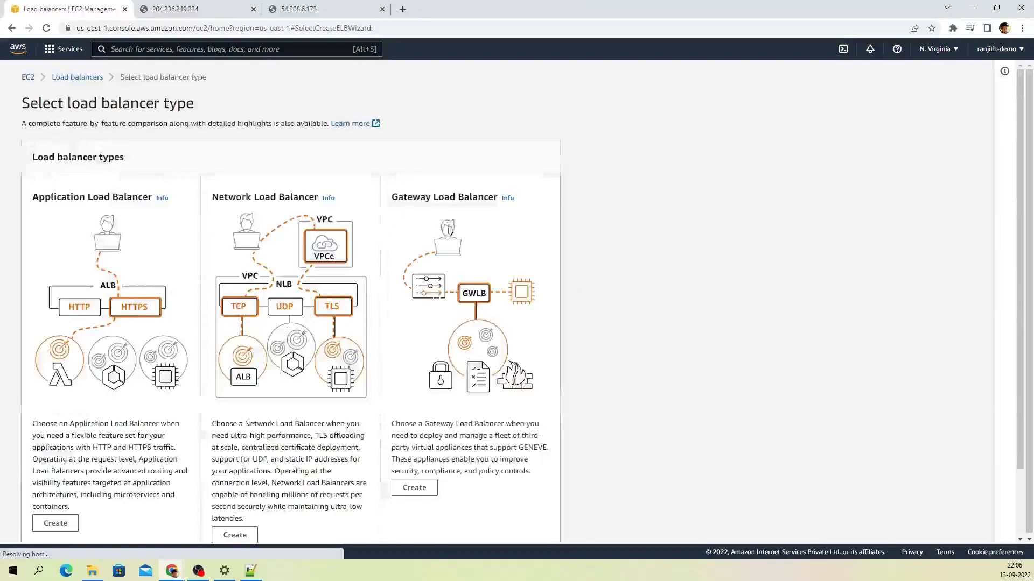
{"action": "scroll", "coordinate": [121, 391], "scroll_direction": "down", "scroll_amount": 2}
{"action": "left_click", "coordinate": [57, 448]}
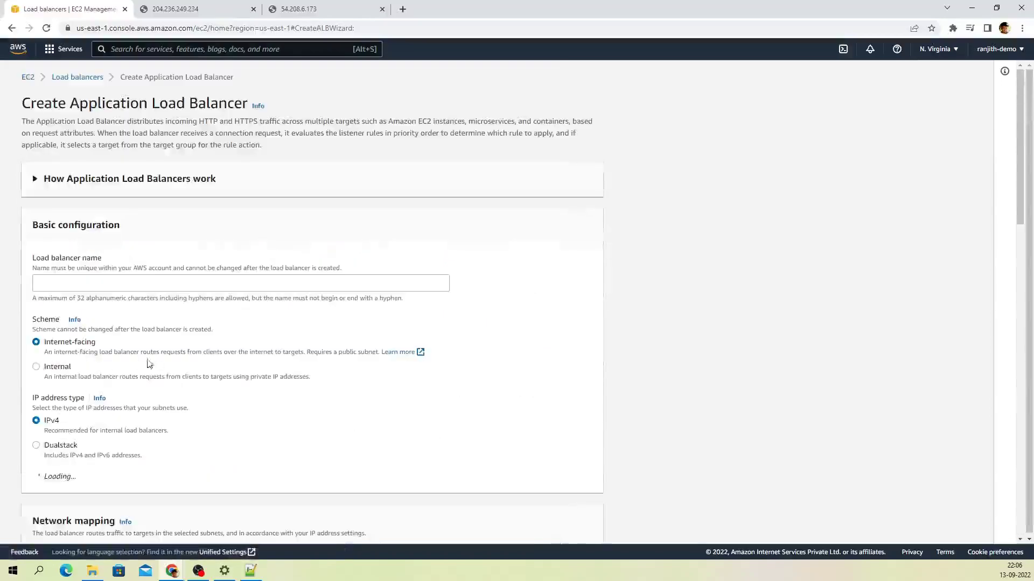
Step: Name the load balancer DemoALB, leaving the scheme as Internet-facing and the IP address type as IPv4
{"action": "left_click", "coordinate": [87, 286]}
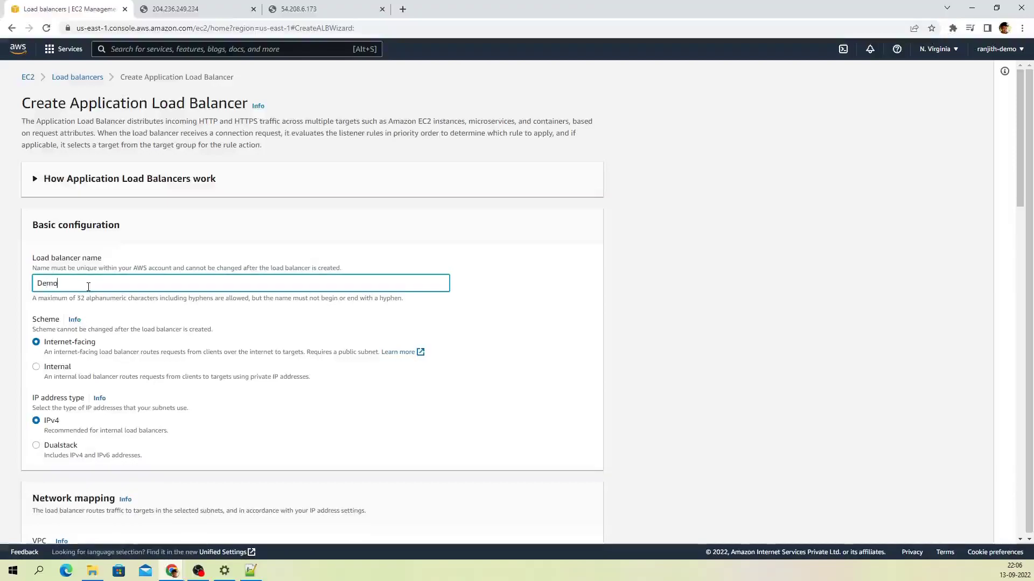
{"action": "scroll", "coordinate": [260, 377], "scroll_direction": "down", "scroll_amount": 2}
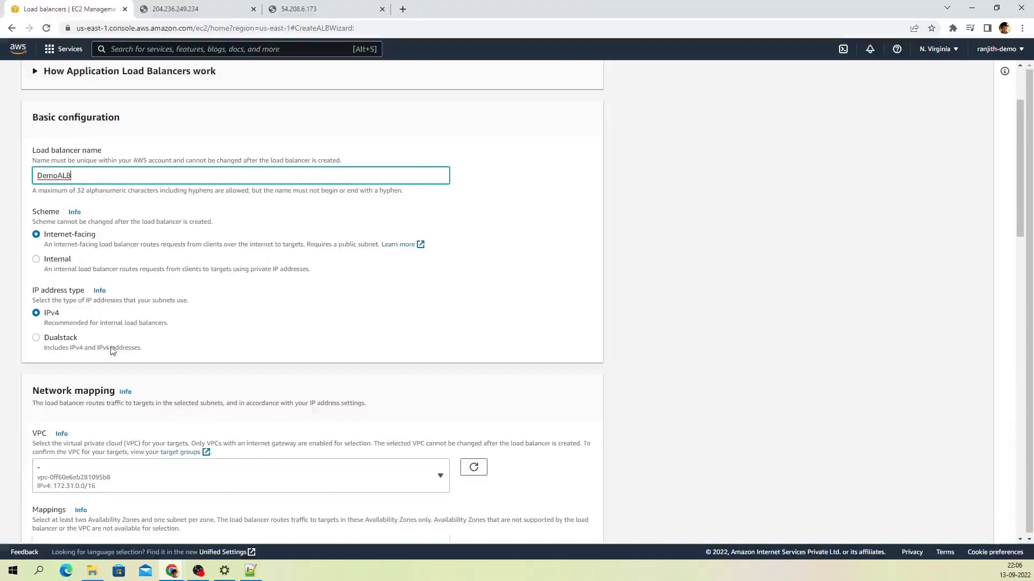
{"action": "scroll", "coordinate": [182, 332], "scroll_direction": "down", "scroll_amount": 2}
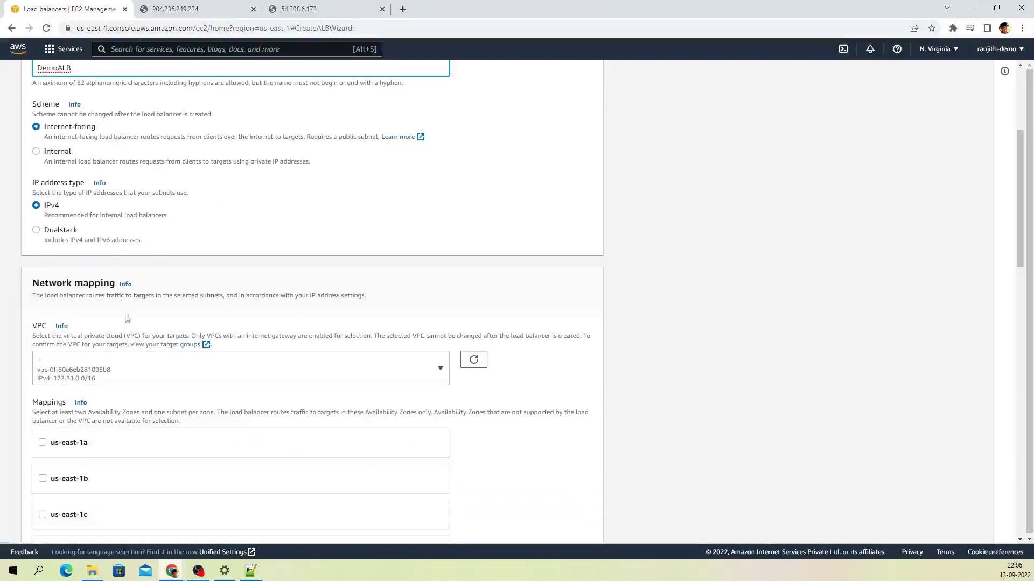
Step: Map the load balancer to the Availability Zones us-east-1a, us-east-1b and us-east-1c with their default subnets
{"action": "scroll", "coordinate": [158, 385], "scroll_direction": "down", "scroll_amount": 3}
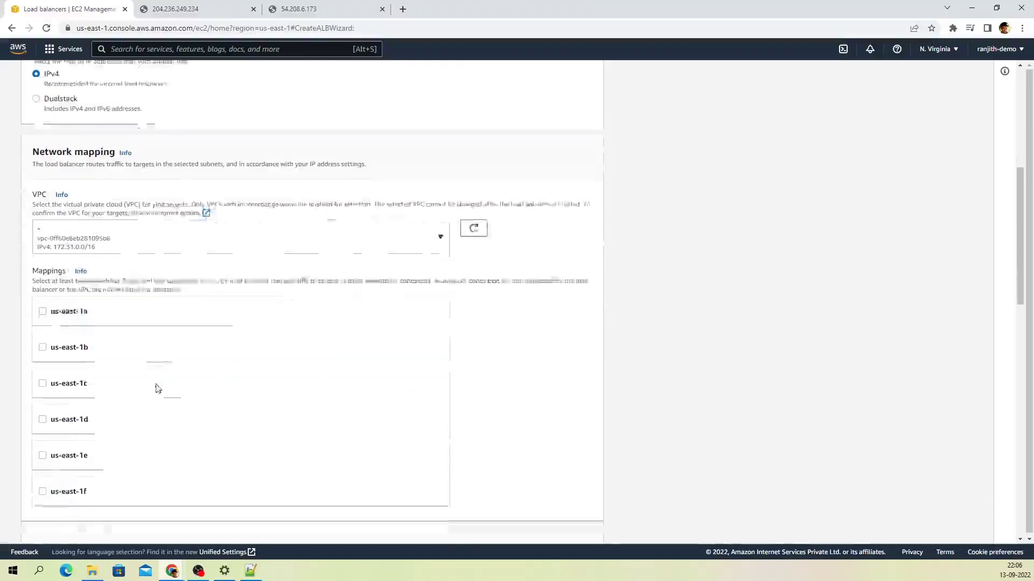
{"action": "left_click", "coordinate": [114, 215]}
{"action": "left_click", "coordinate": [68, 266]}
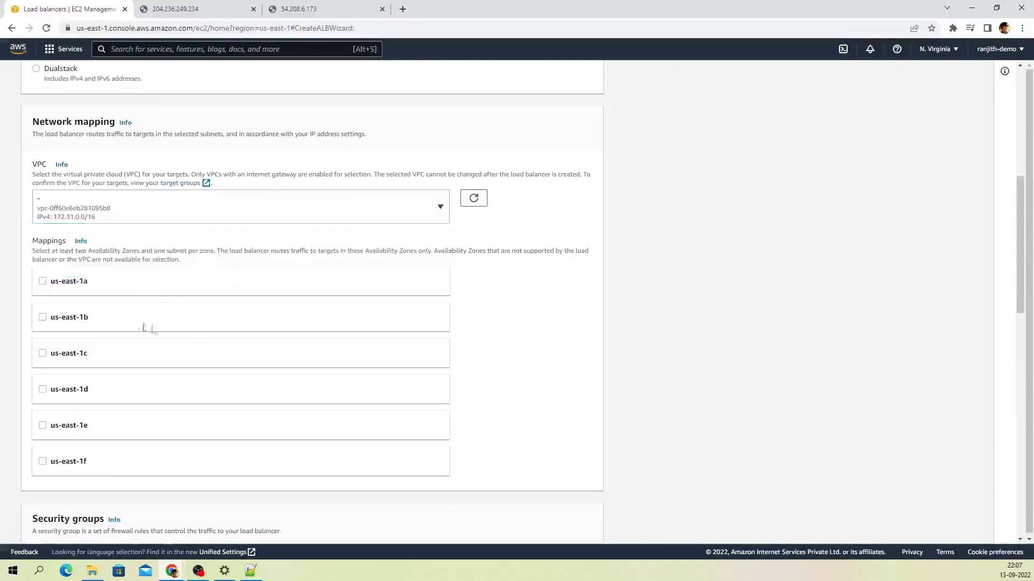
{"action": "left_click", "coordinate": [63, 291]}
{"action": "scroll", "coordinate": [169, 336], "scroll_direction": "down", "scroll_amount": 3}
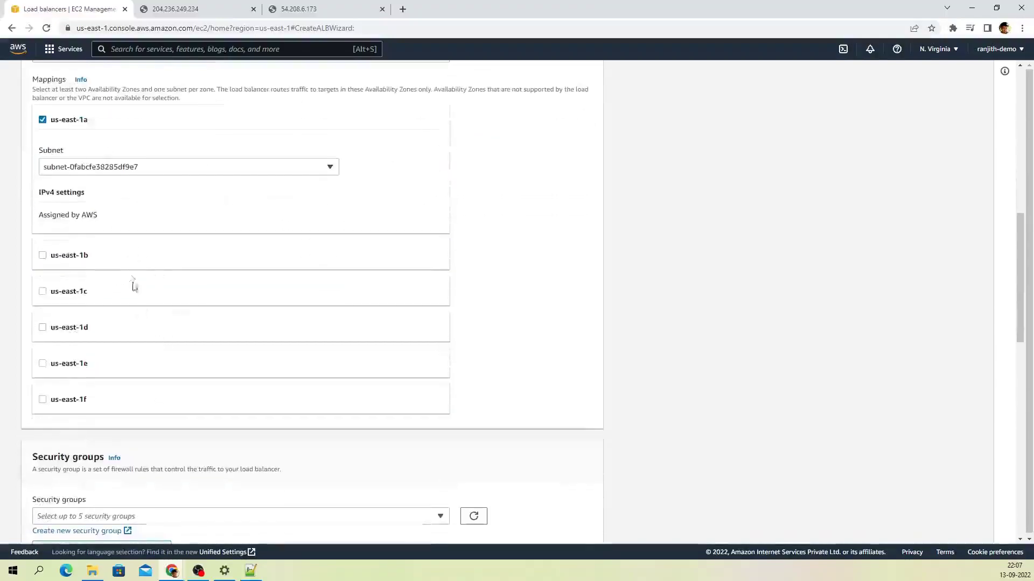
{"action": "left_click", "coordinate": [135, 167]}
{"action": "left_click", "coordinate": [143, 168]}
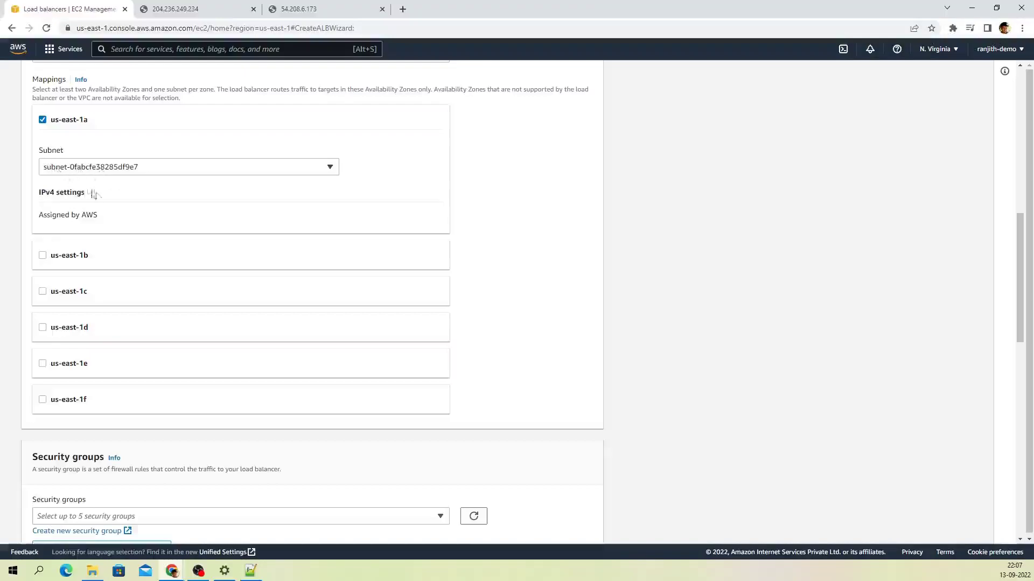
{"action": "left_click", "coordinate": [82, 174]}
{"action": "left_click", "coordinate": [47, 135]}
{"action": "left_click", "coordinate": [43, 256]}
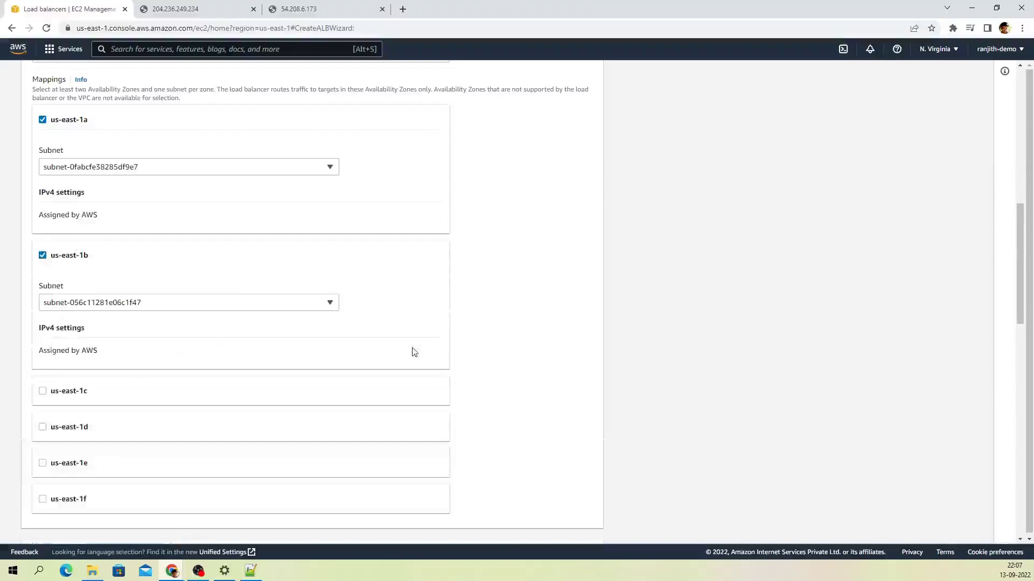
{"action": "left_click", "coordinate": [273, 392]}
Step: Replace the load balancer's default security group with launch-wizard-1
{"action": "scroll", "coordinate": [420, 371], "scroll_direction": "down", "scroll_amount": 5}
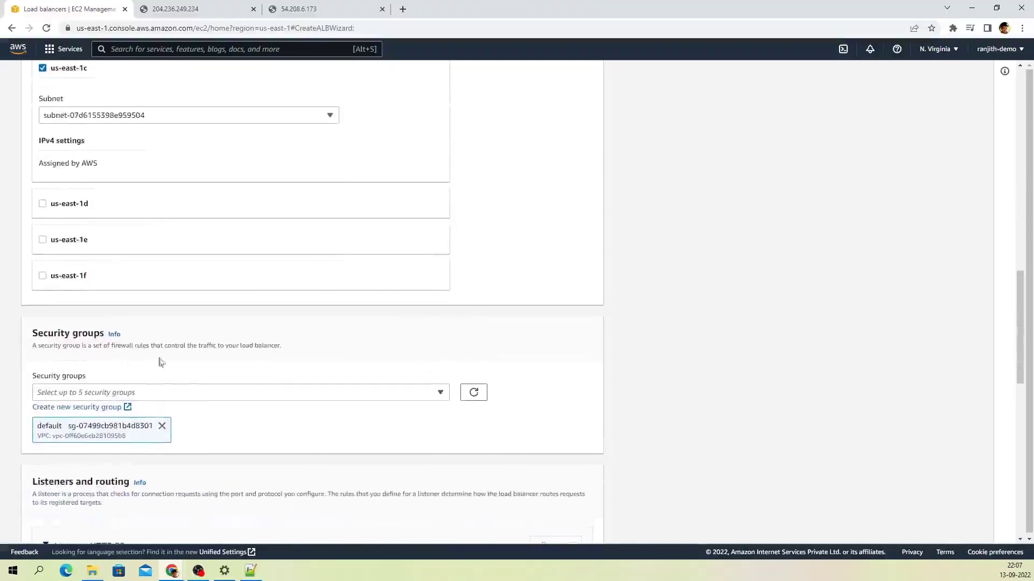
{"action": "scroll", "coordinate": [162, 384], "scroll_direction": "down", "scroll_amount": 2}
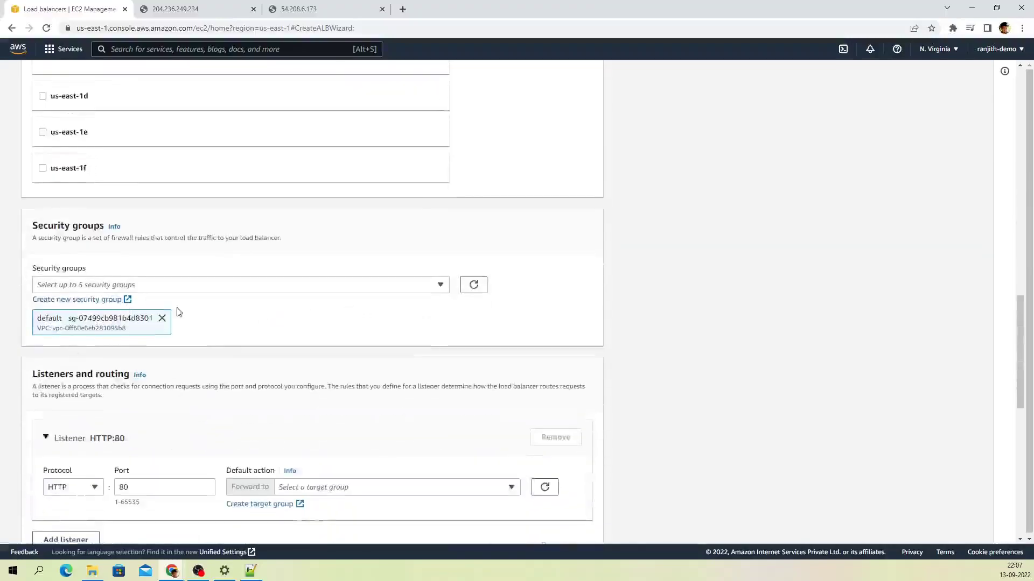
{"action": "left_click", "coordinate": [358, 285]}
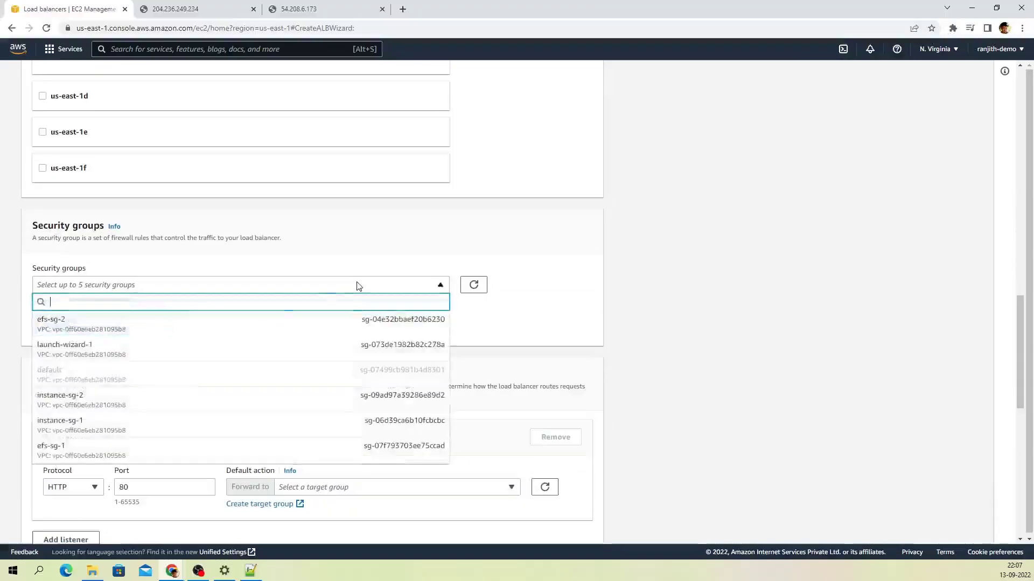
{"action": "left_click", "coordinate": [221, 343]}
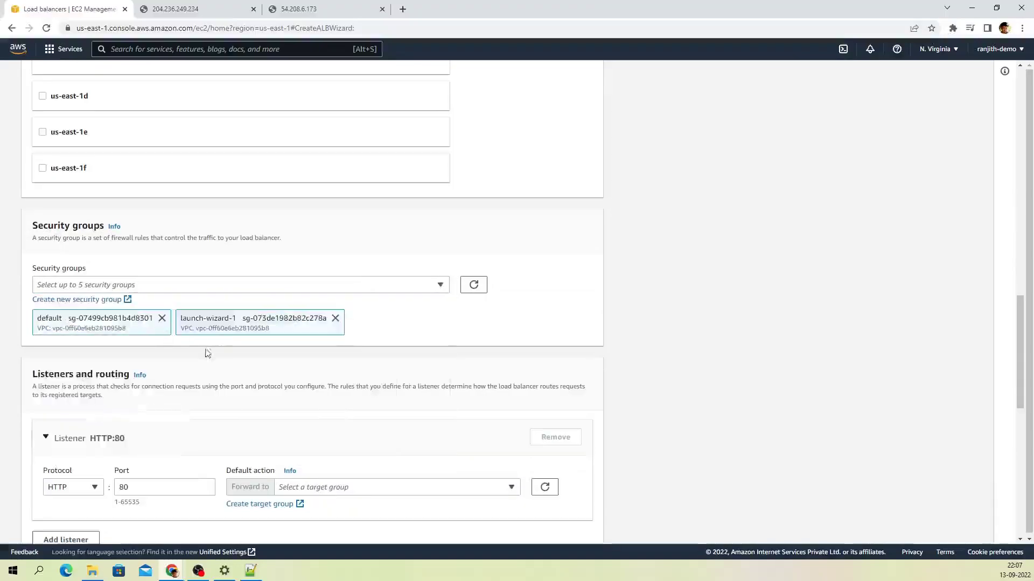
{"action": "left_click", "coordinate": [162, 319]}
Step: Start creating a target group for the HTTP:80 listener's default action in a separate browser tab
{"action": "scroll", "coordinate": [319, 346], "scroll_direction": "down", "scroll_amount": 3}
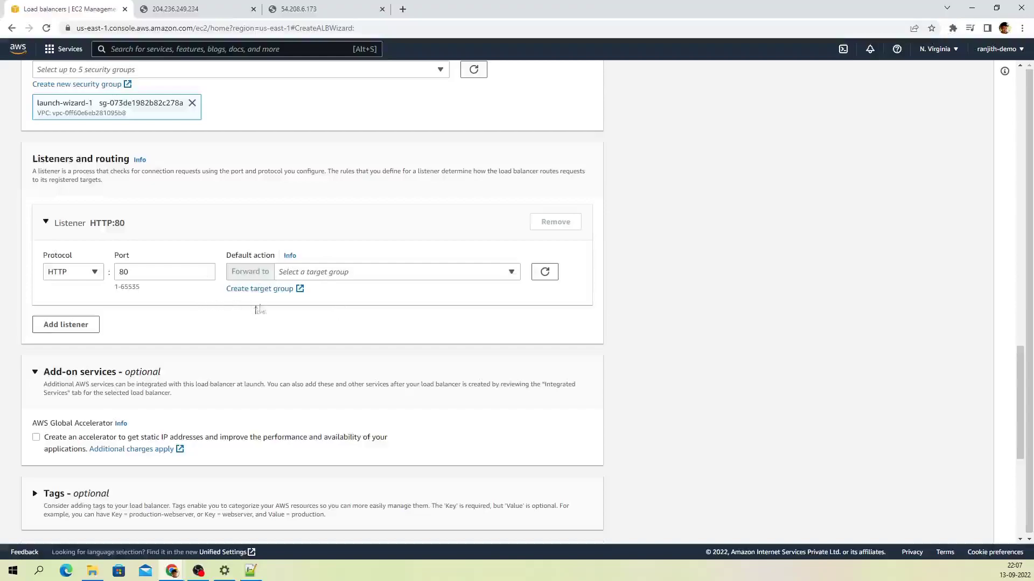
{"action": "left_click", "coordinate": [262, 292]}
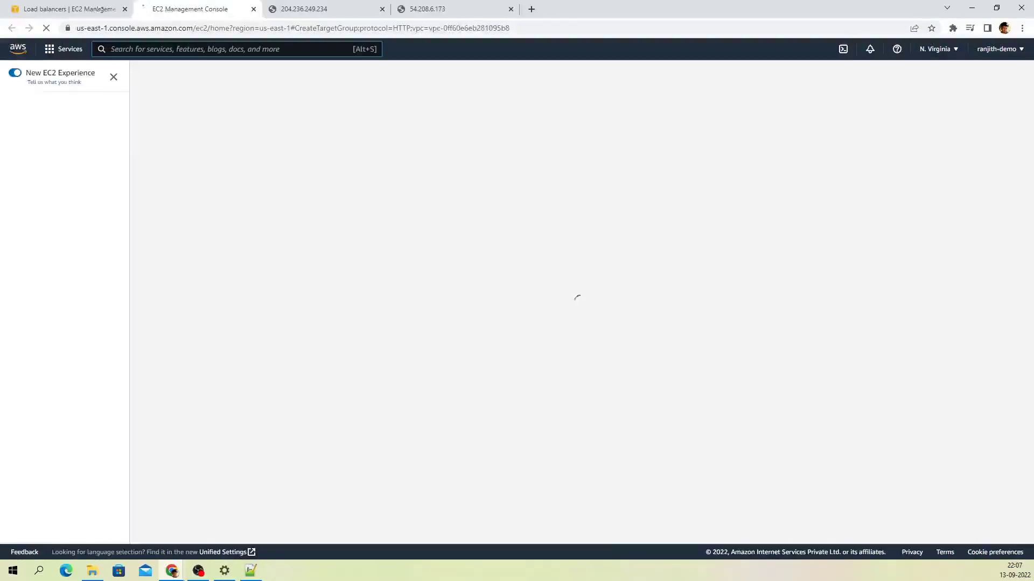
{"action": "left_click", "coordinate": [100, 9]}
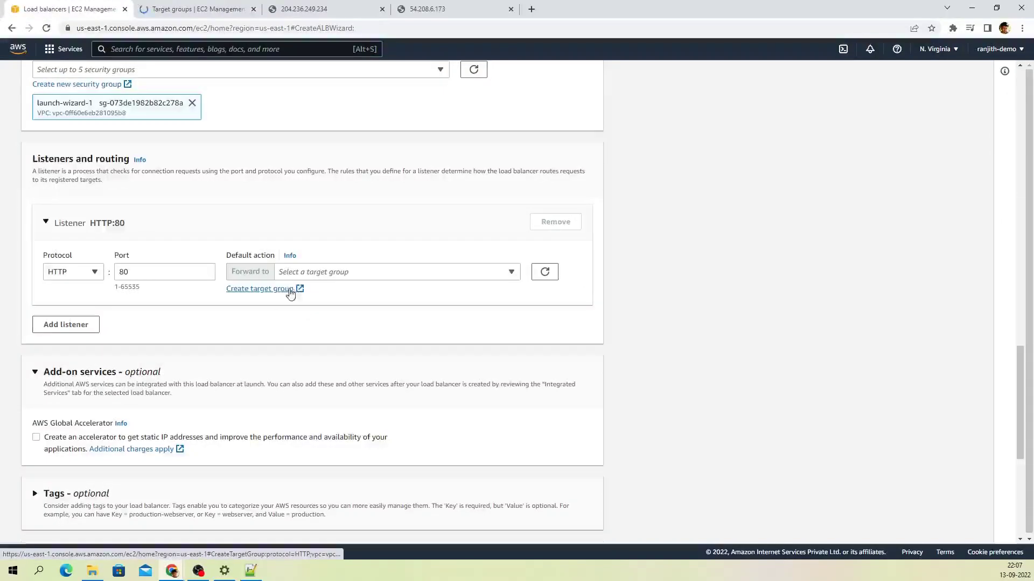
{"action": "left_click", "coordinate": [190, 8]}
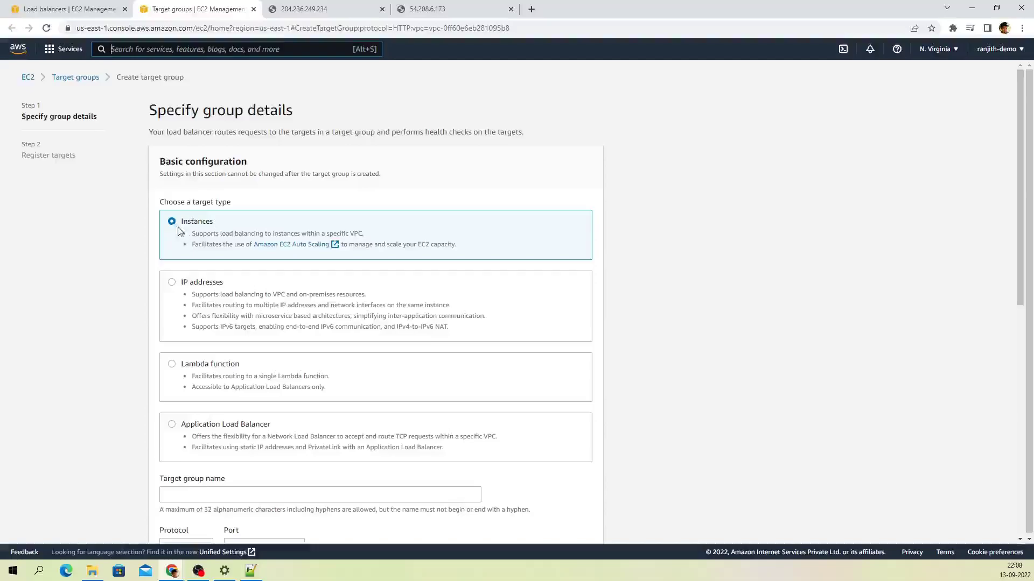
Step: Name the target group my-first-tg, with Instances as the target type
{"action": "scroll", "coordinate": [194, 346], "scroll_direction": "down", "scroll_amount": 3}
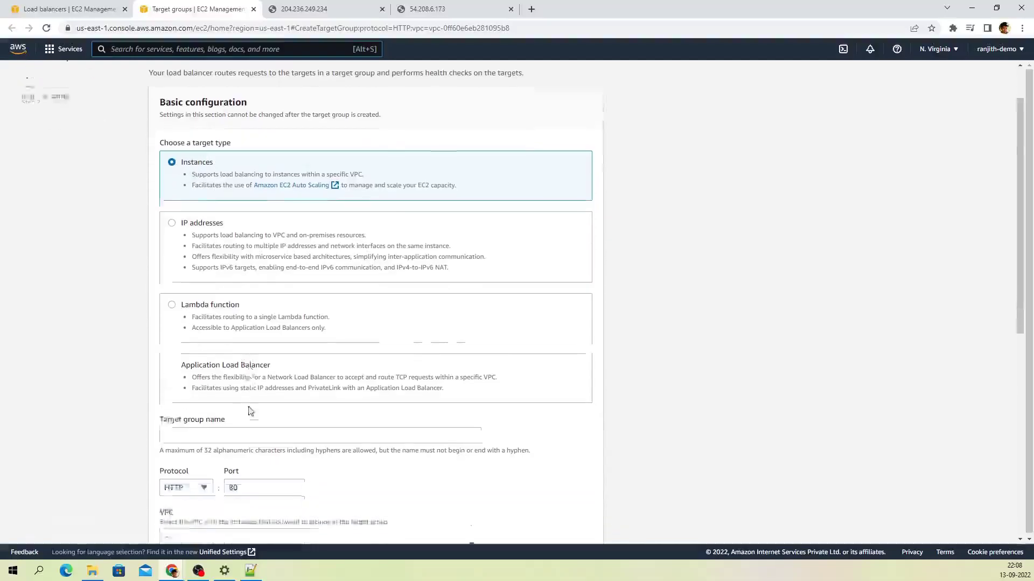
{"action": "left_click", "coordinate": [214, 326]}
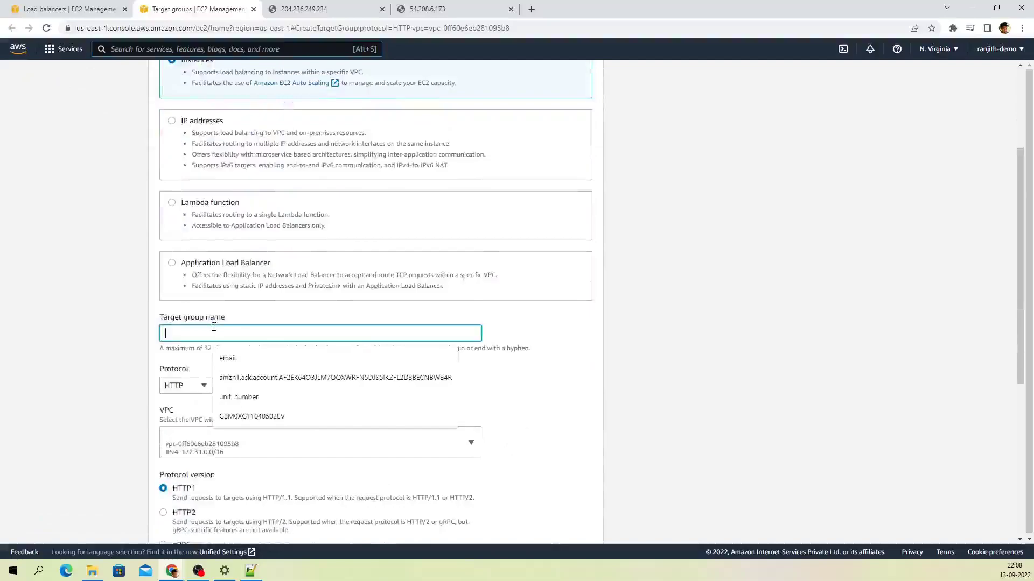
{"action": "type", "text": "my-first"}
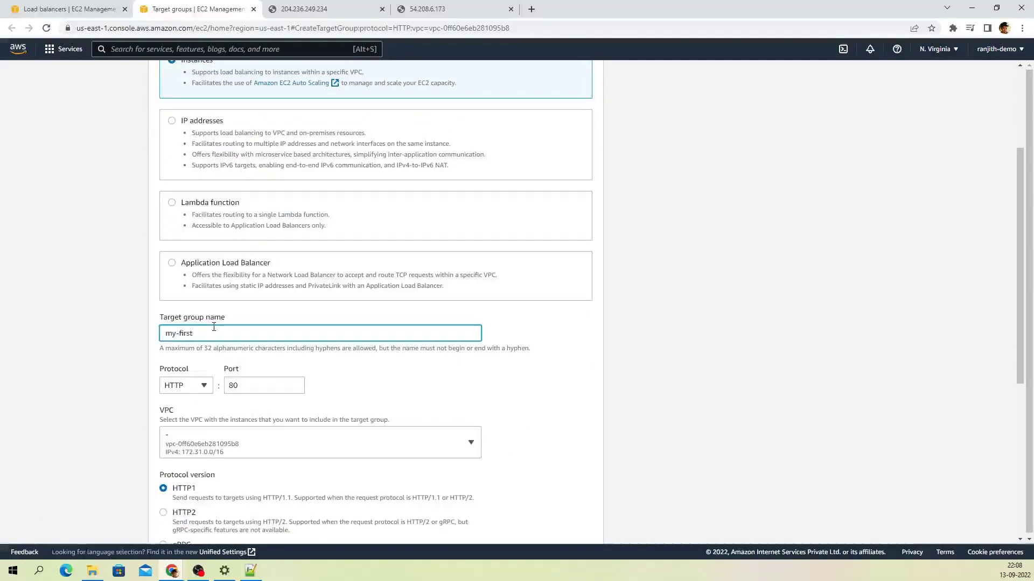
{"action": "type", "text": "-tg"}
Step: Examine the target group's health check path and compare it with the URL of the second instance's Hello World page
{"action": "scroll", "coordinate": [214, 327], "scroll_direction": "down", "scroll_amount": 3}
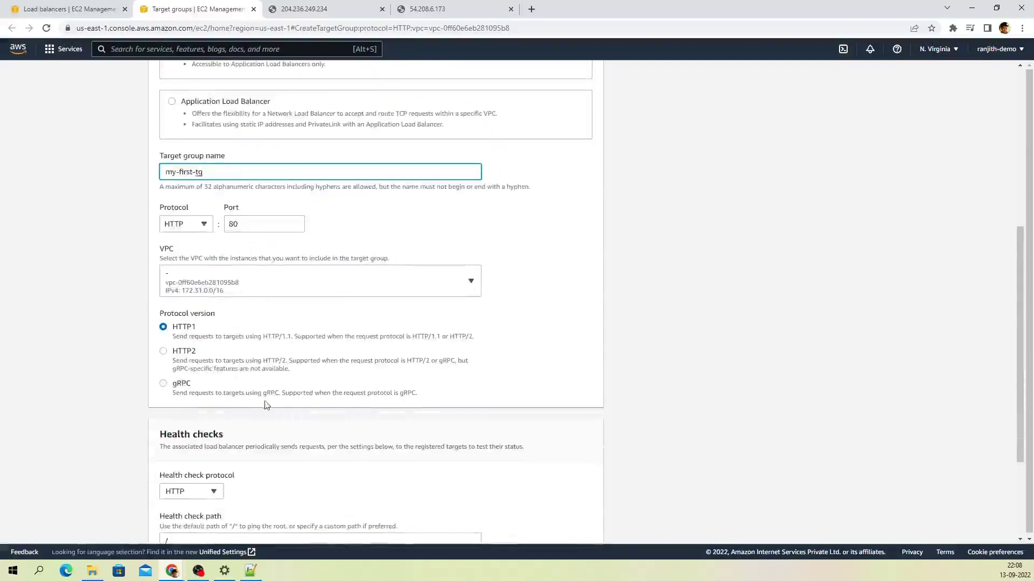
{"action": "scroll", "coordinate": [267, 405], "scroll_direction": "down", "scroll_amount": 3}
{"action": "left_click", "coordinate": [321, 388]}
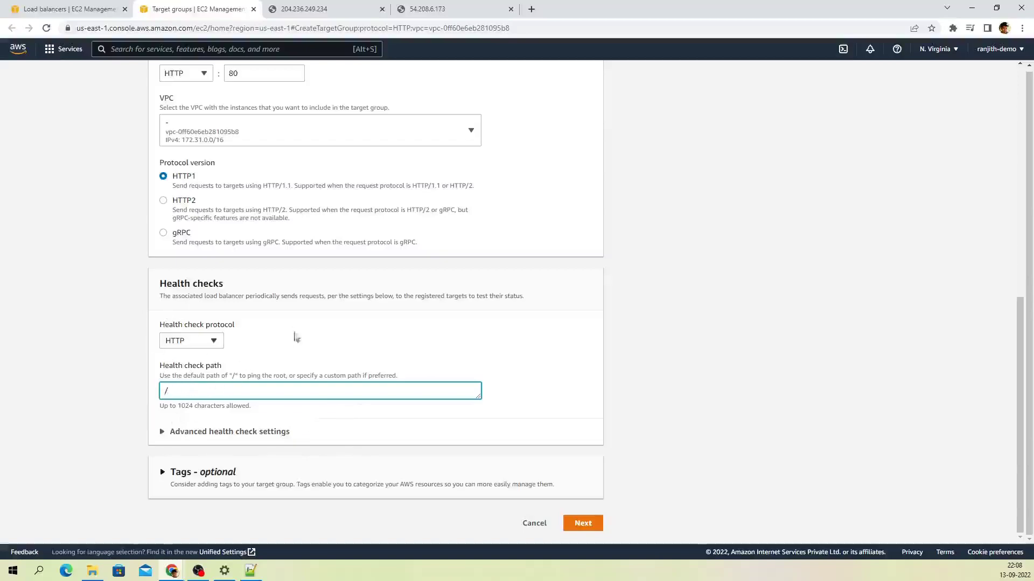
{"action": "left_click", "coordinate": [431, 15]}
{"action": "left_click", "coordinate": [203, 28]}
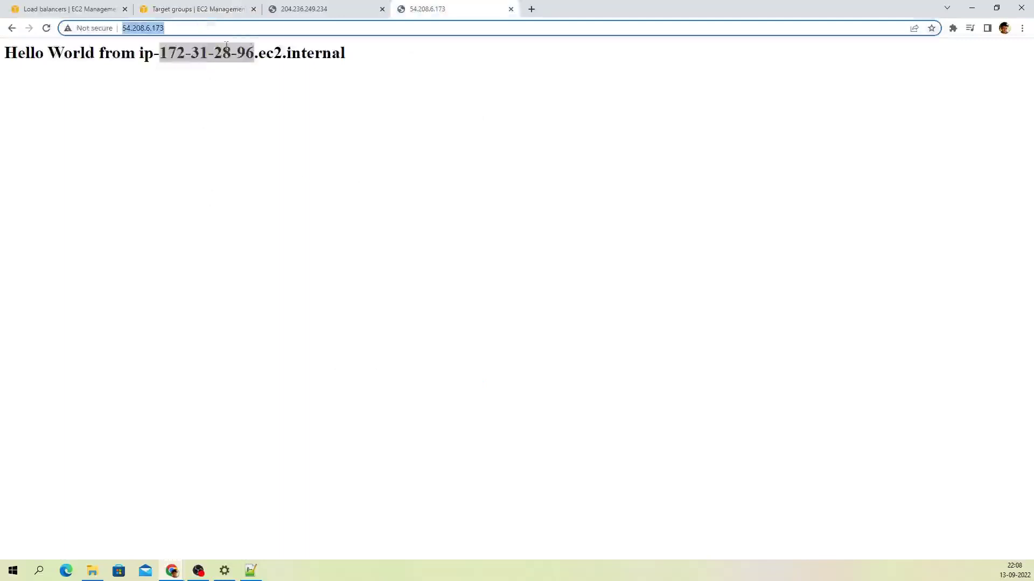
{"action": "left_click", "coordinate": [247, 32]}
{"action": "left_click", "coordinate": [372, 113]}
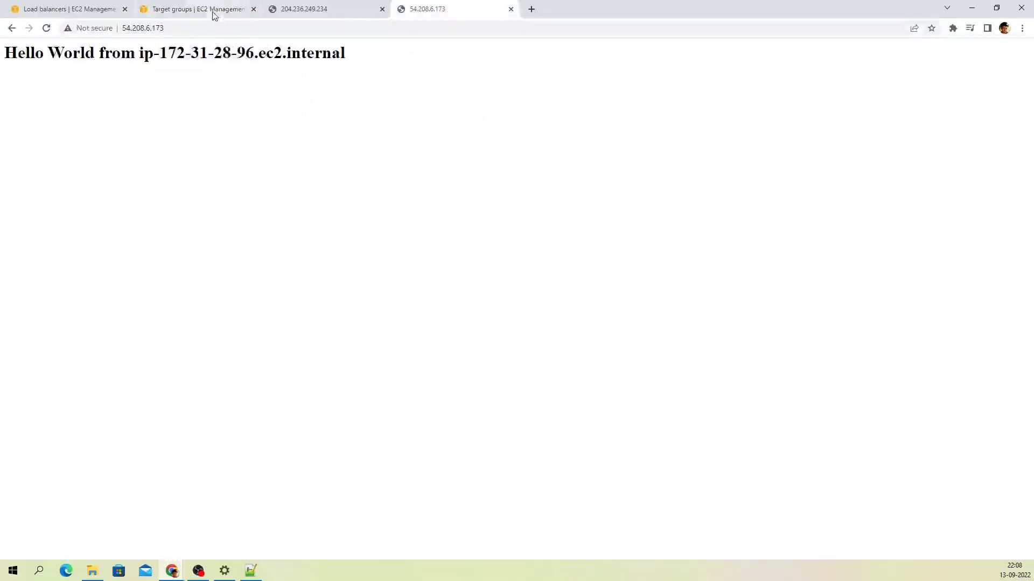
{"action": "left_click", "coordinate": [188, 16]}
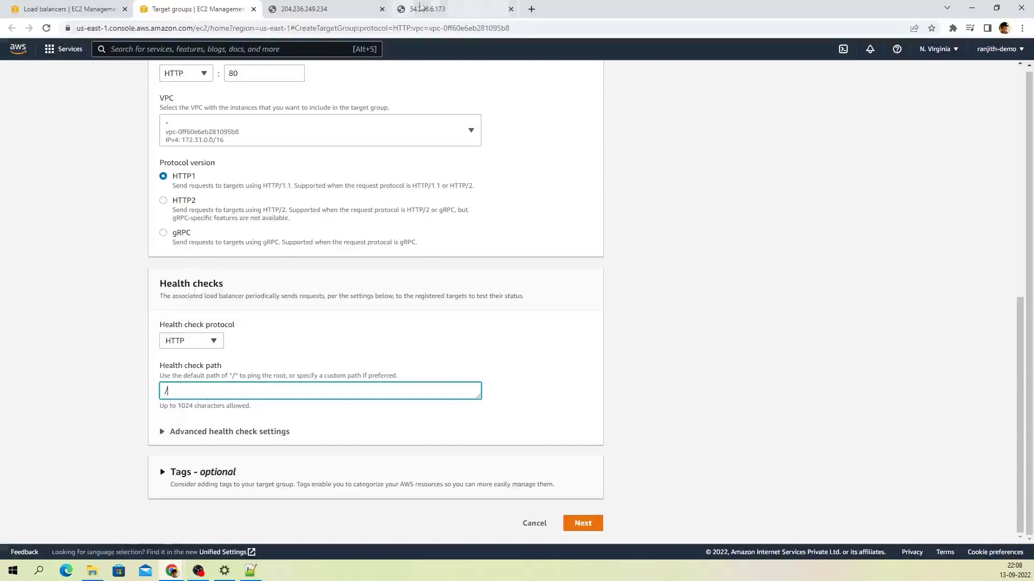
{"action": "left_click", "coordinate": [447, 9]}
{"action": "left_click", "coordinate": [170, 11]}
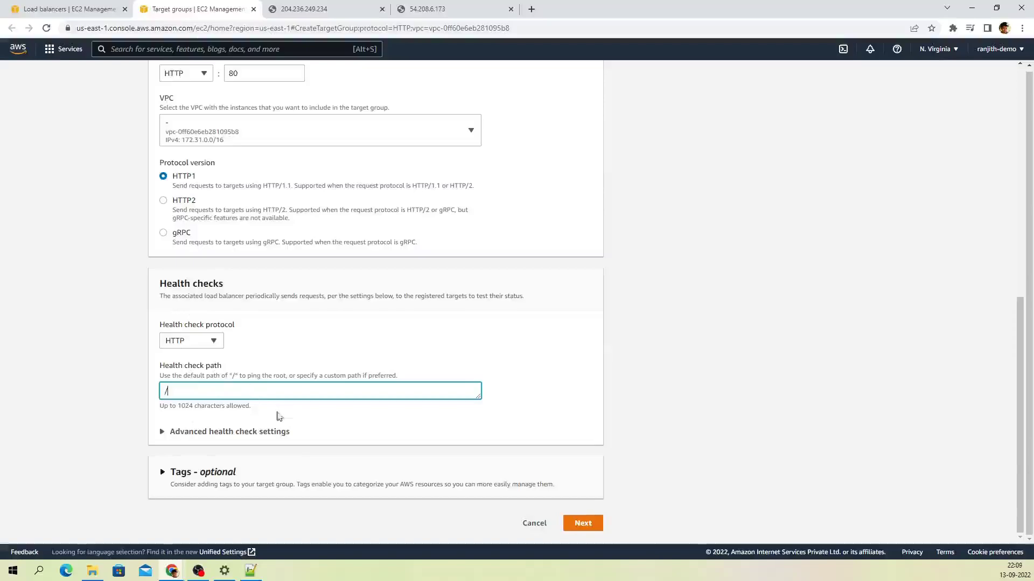
Step: Examine the target group's advanced health check settings and relate its success code to the first instance's Hello World page
{"action": "left_click", "coordinate": [163, 440]}
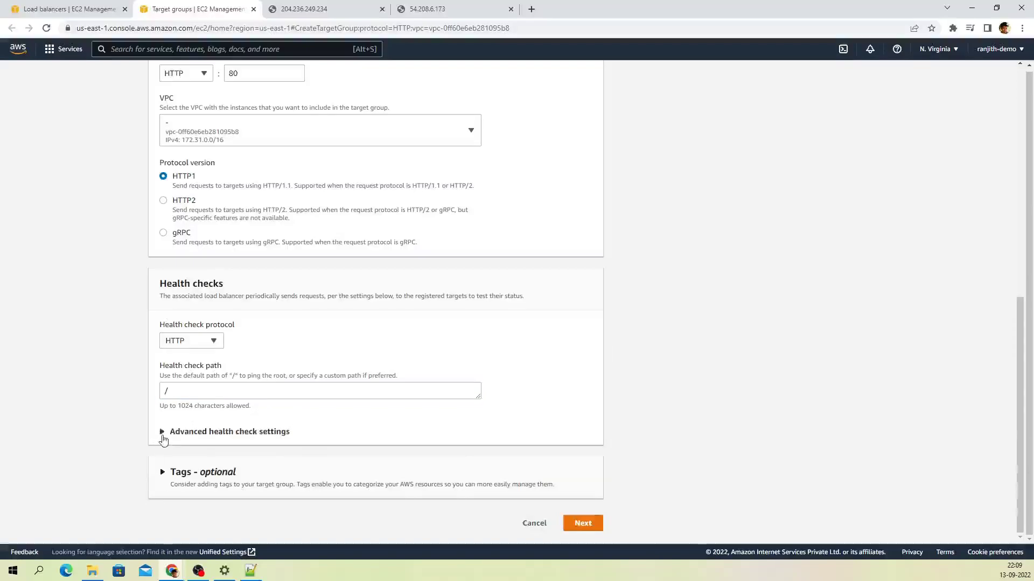
{"action": "scroll", "coordinate": [132, 448], "scroll_direction": "down", "scroll_amount": 5}
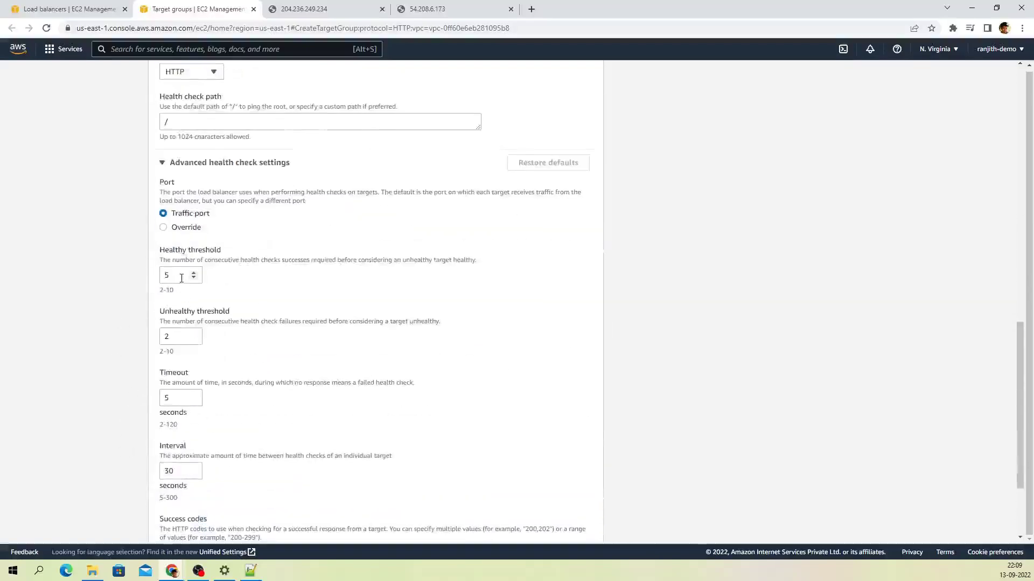
{"action": "scroll", "coordinate": [285, 394], "scroll_direction": "down", "scroll_amount": 2}
{"action": "scroll", "coordinate": [283, 392], "scroll_direction": "up", "scroll_amount": 1}
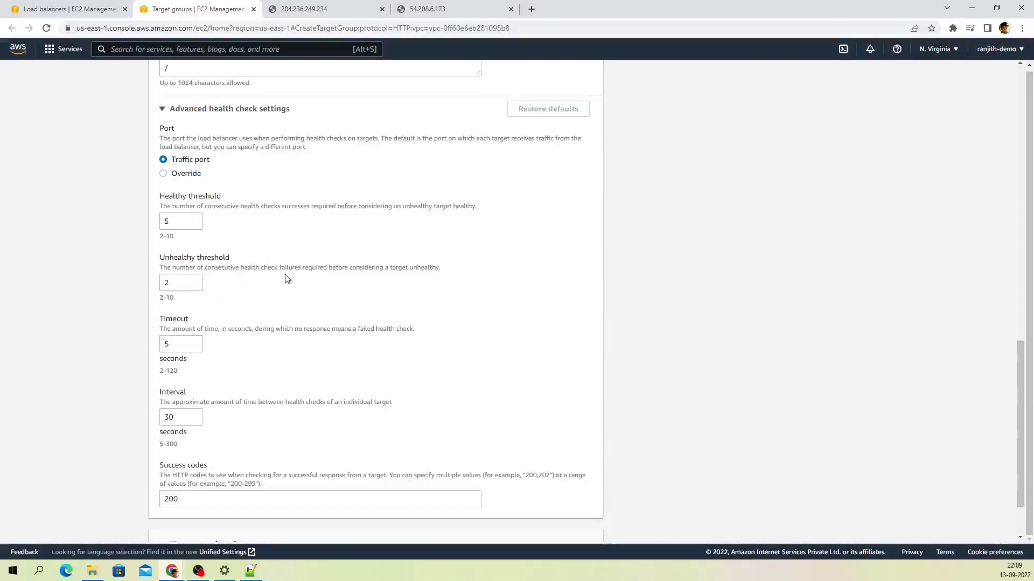
{"action": "scroll", "coordinate": [249, 401], "scroll_direction": "down", "scroll_amount": 3}
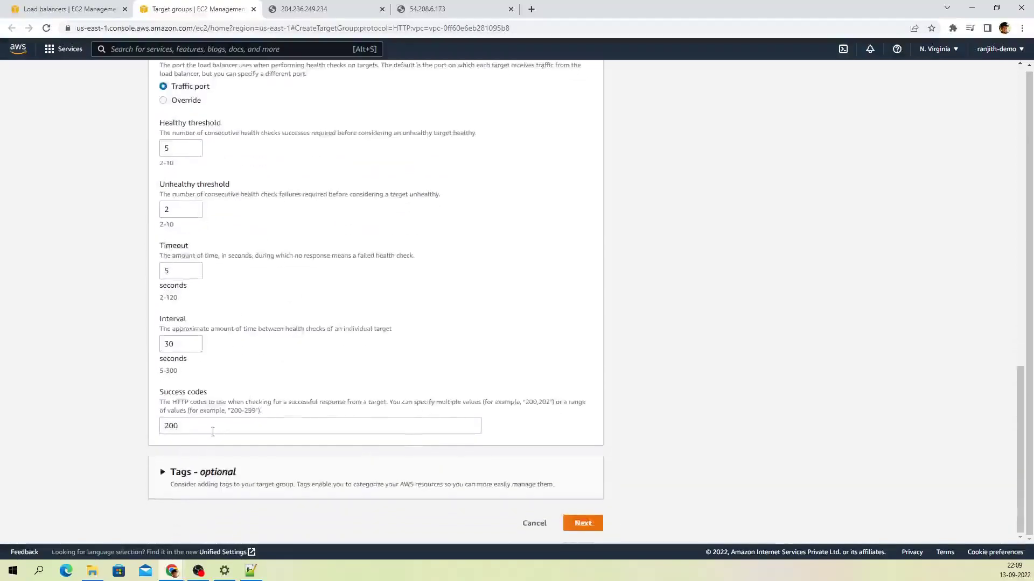
{"action": "double_click", "coordinate": [174, 426]}
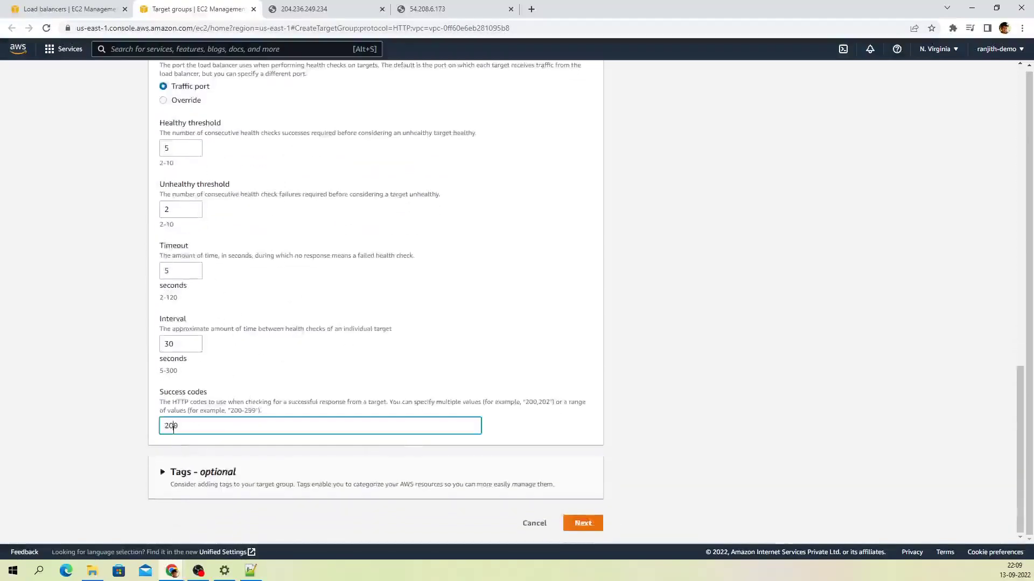
{"action": "left_click", "coordinate": [312, 16]}
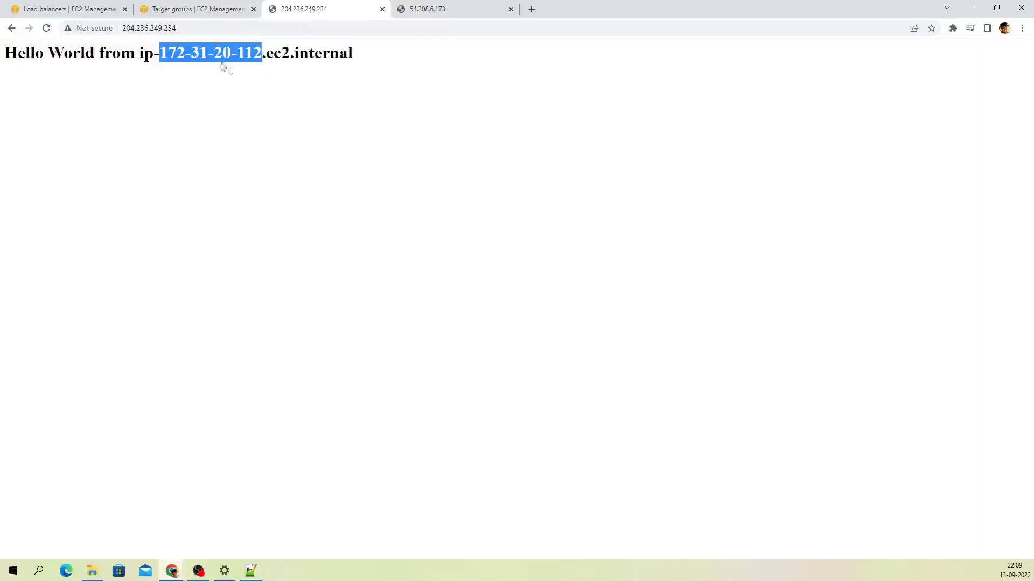
{"action": "left_click", "coordinate": [183, 9]}
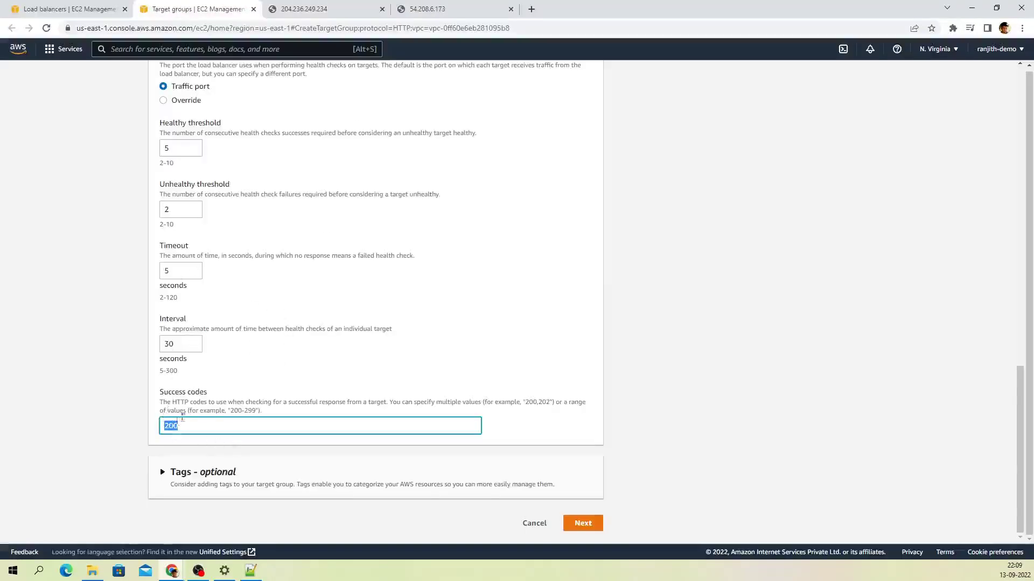
Step: Continue to target registration, select both running instances, and create the target group
{"action": "left_click", "coordinate": [587, 528]}
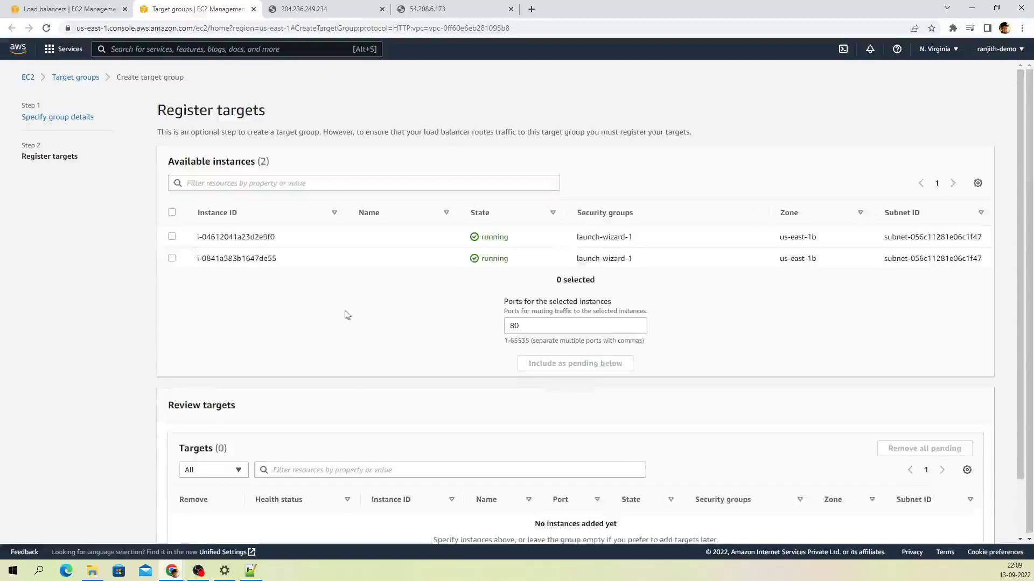
{"action": "left_click", "coordinate": [172, 238]}
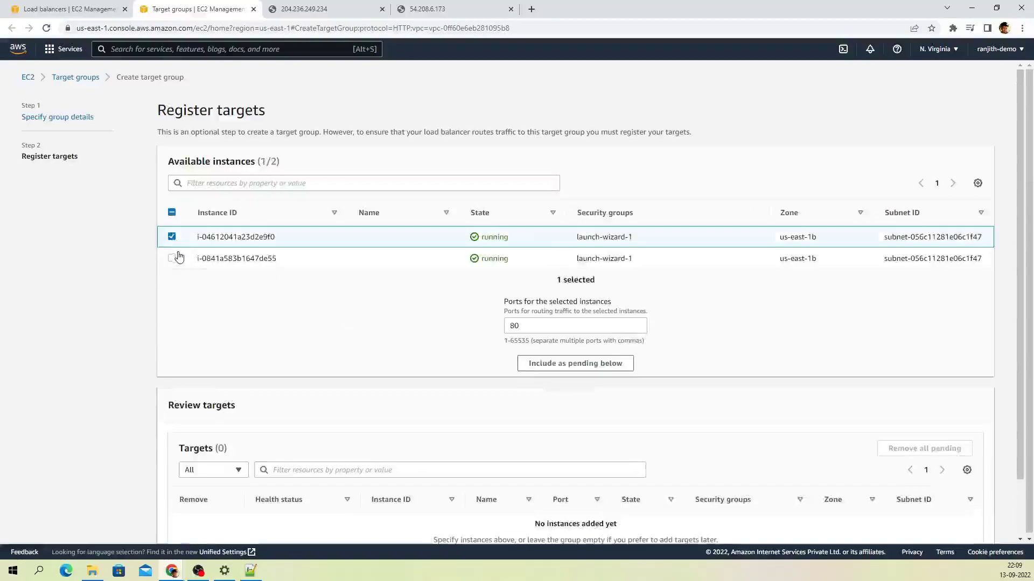
{"action": "left_click", "coordinate": [172, 258]}
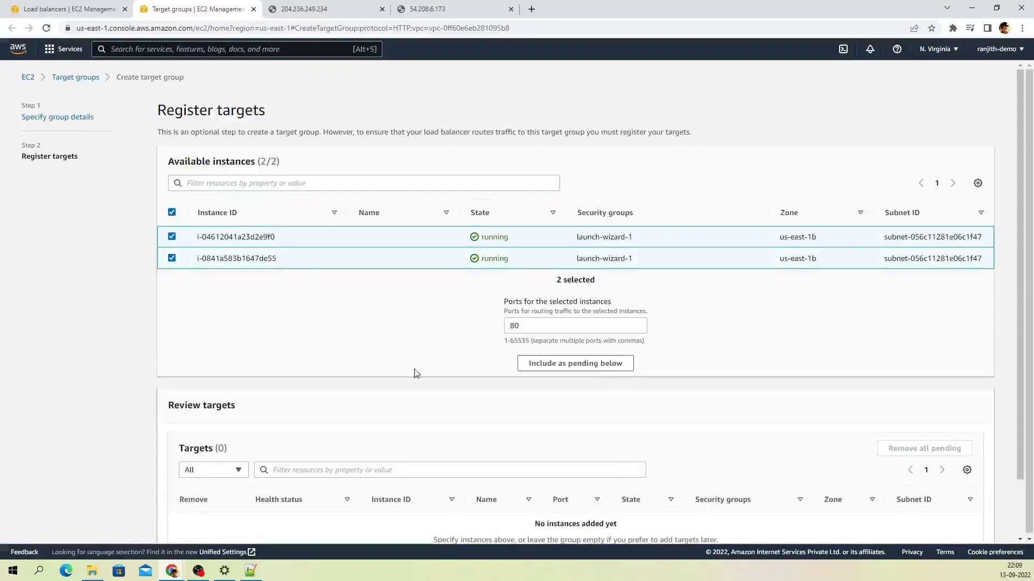
{"action": "scroll", "coordinate": [420, 403], "scroll_direction": "down", "scroll_amount": 2}
{"action": "left_click", "coordinate": [950, 526]}
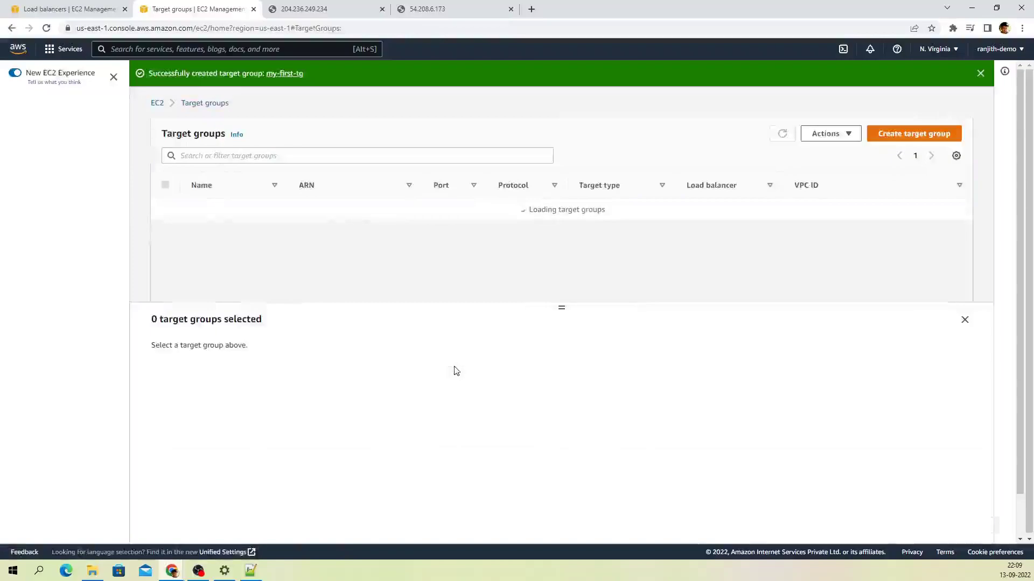
Step: Register both running instances on port 80 as targets of the my-first-tg target group
{"action": "left_click", "coordinate": [216, 210]}
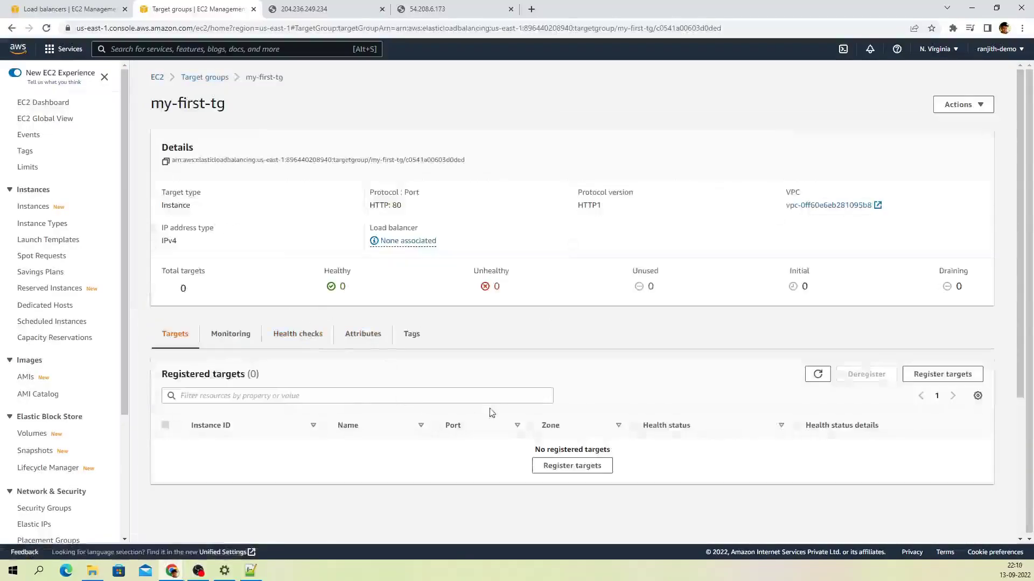
{"action": "left_click", "coordinate": [572, 467]}
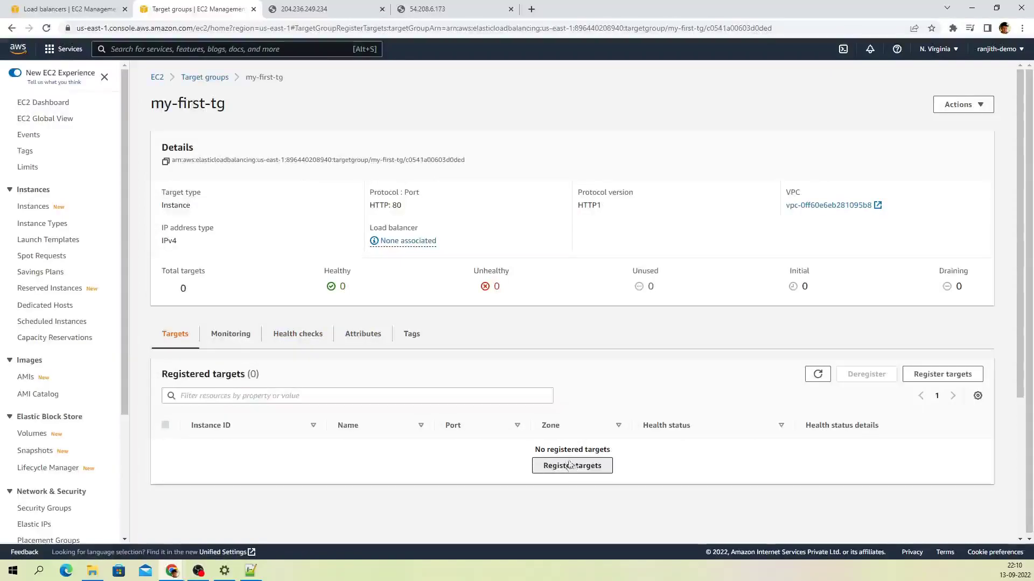
{"action": "left_click", "coordinate": [36, 234]}
{"action": "left_click", "coordinate": [36, 260]}
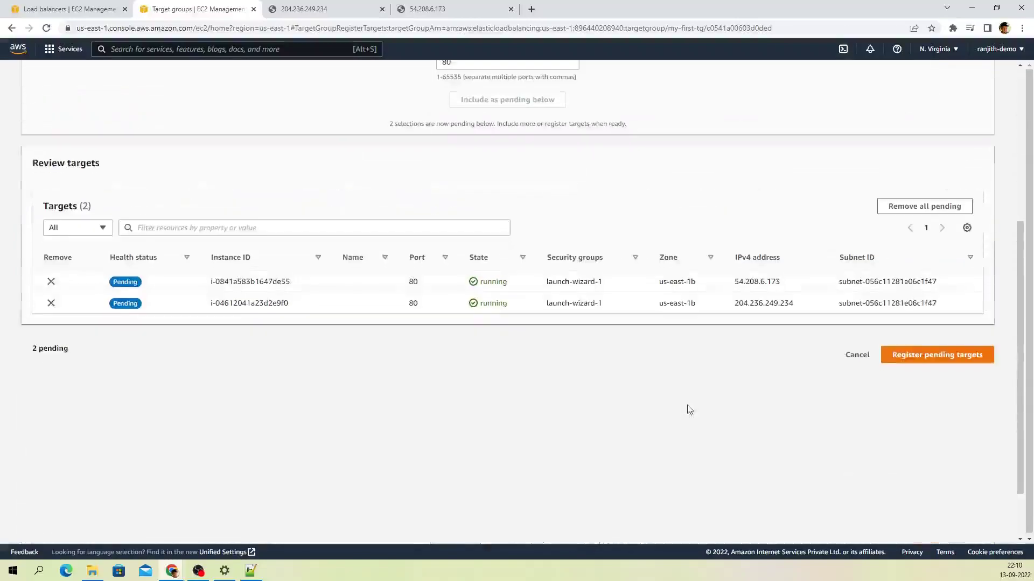
{"action": "left_click", "coordinate": [924, 358]}
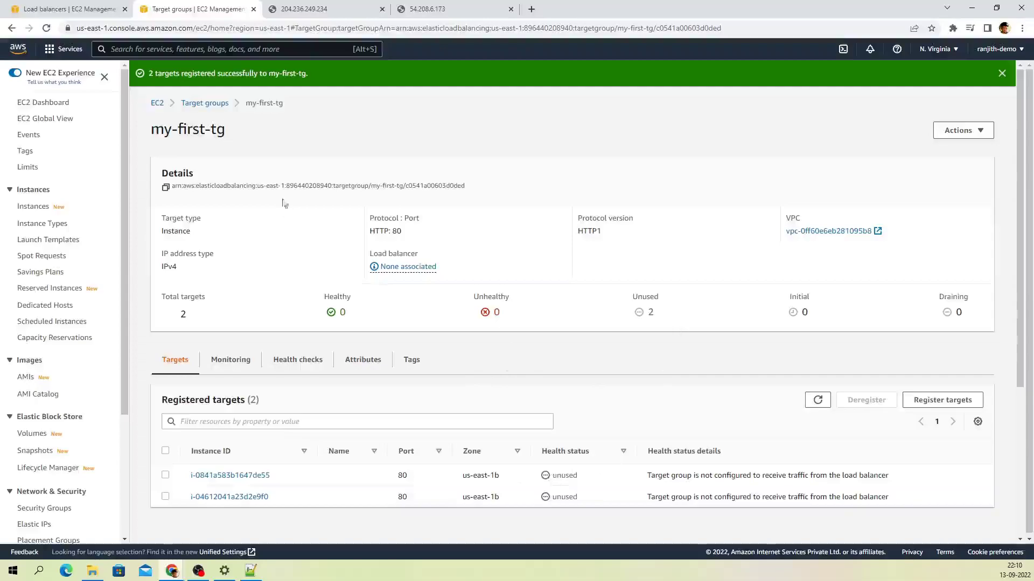
Step: Set the load balancer's HTTP:80 listener to forward to my-first-tg by default, after refreshing the available target groups
{"action": "left_click", "coordinate": [46, 12]}
{"action": "left_click", "coordinate": [545, 272]}
{"action": "left_click", "coordinate": [490, 273]}
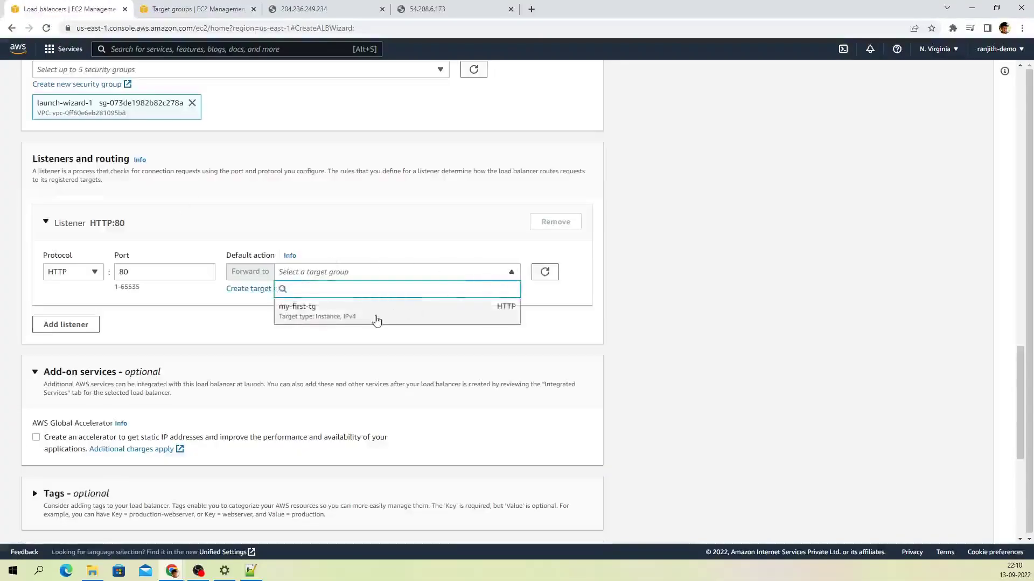
{"action": "left_click", "coordinate": [309, 302]}
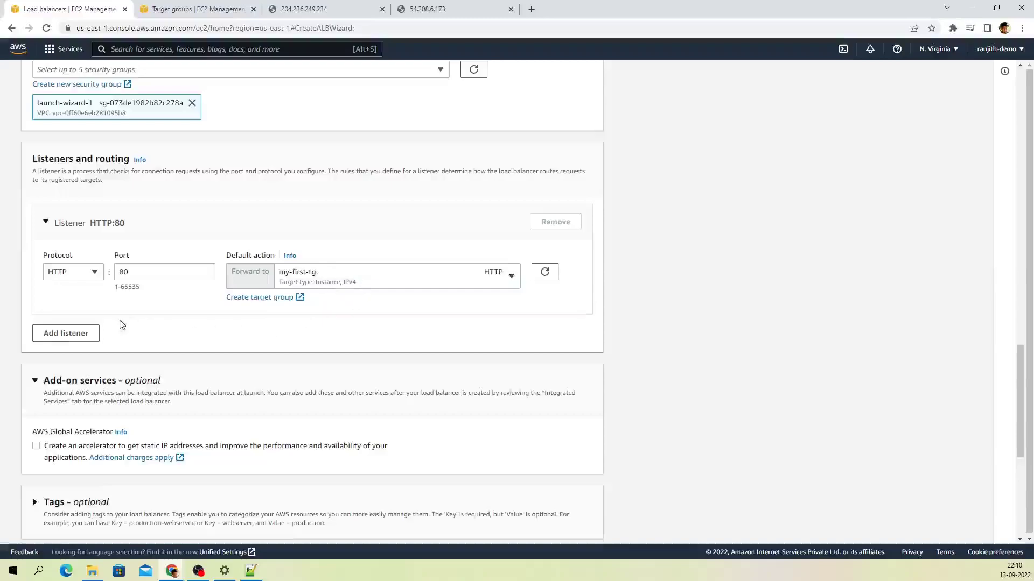
Step: Create the DemoALB load balancer and view it in the load balancer list
{"action": "scroll", "coordinate": [346, 347], "scroll_direction": "down", "scroll_amount": 6}
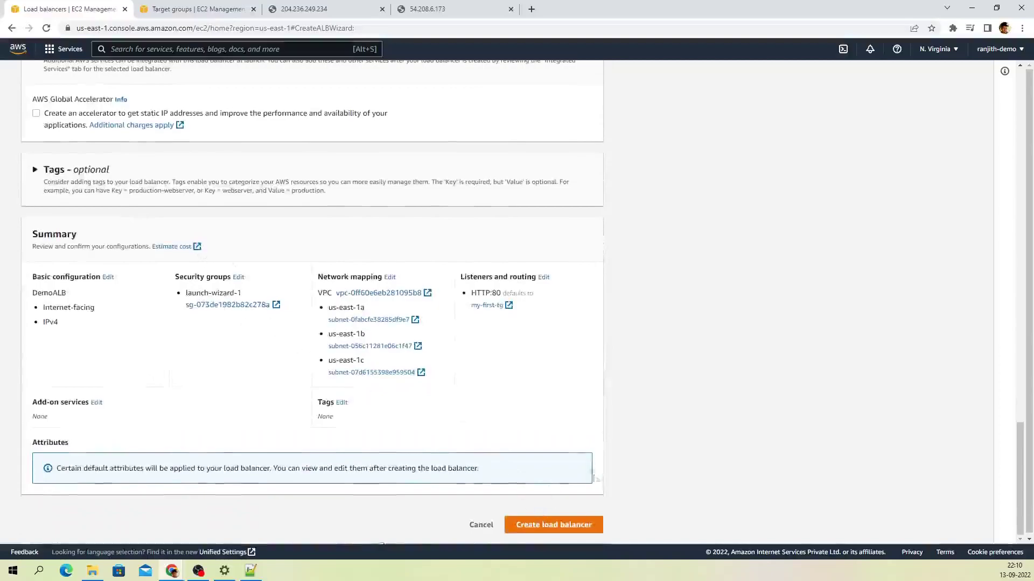
{"action": "left_click", "coordinate": [586, 525]}
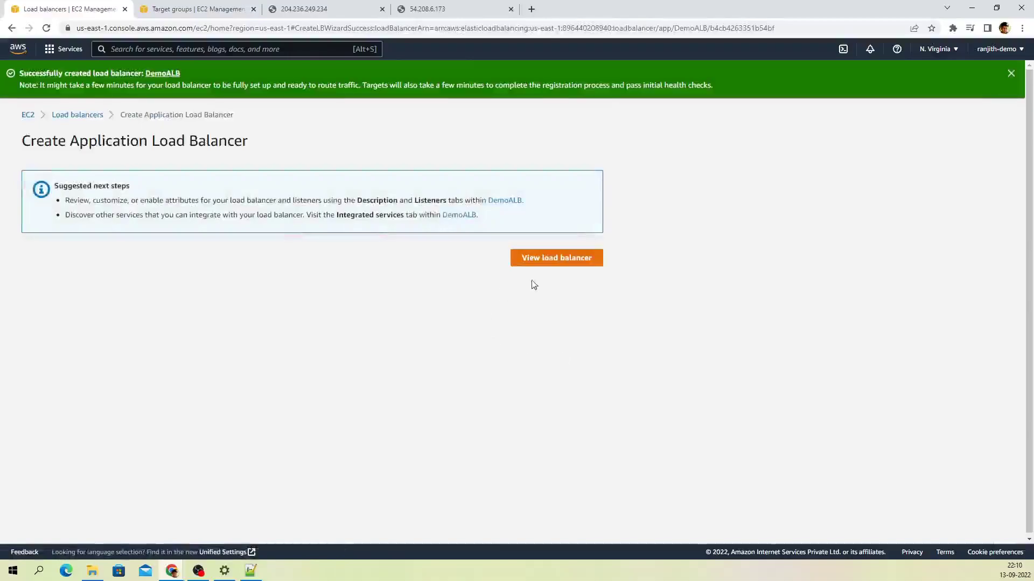
{"action": "left_click", "coordinate": [538, 259]}
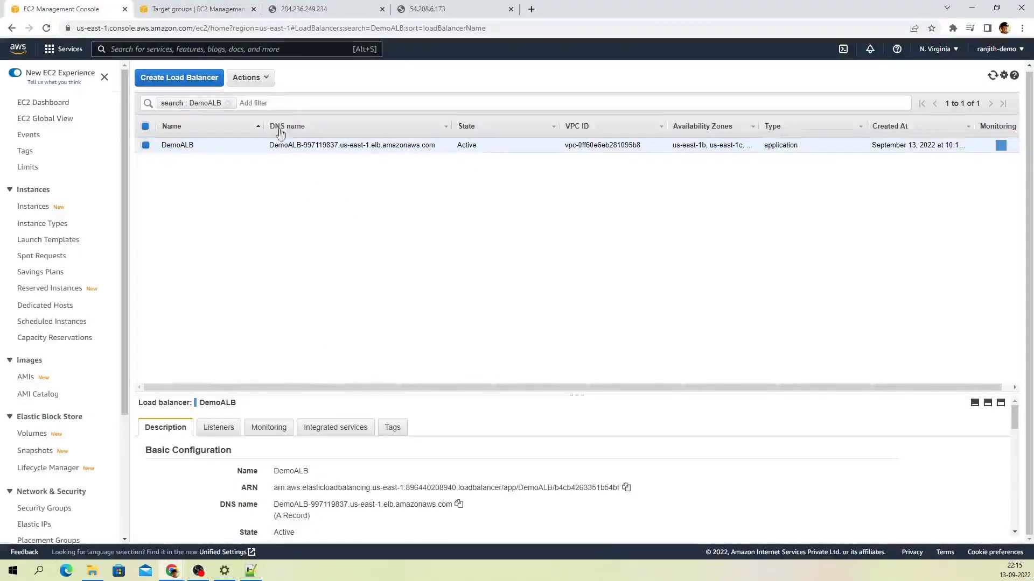
Step: Copy DemoALB's DNS name and load that address in a new browser tab
{"action": "left_click", "coordinate": [458, 505]}
{"action": "left_click", "coordinate": [531, 9]}
{"action": "key", "text": "ctrl+v"}
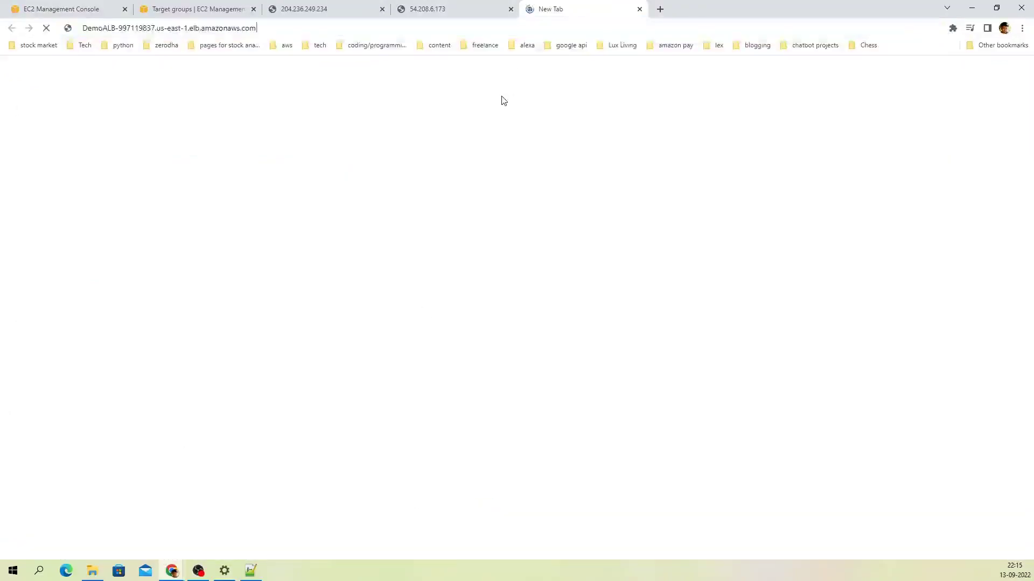
{"action": "key", "text": "Return"}
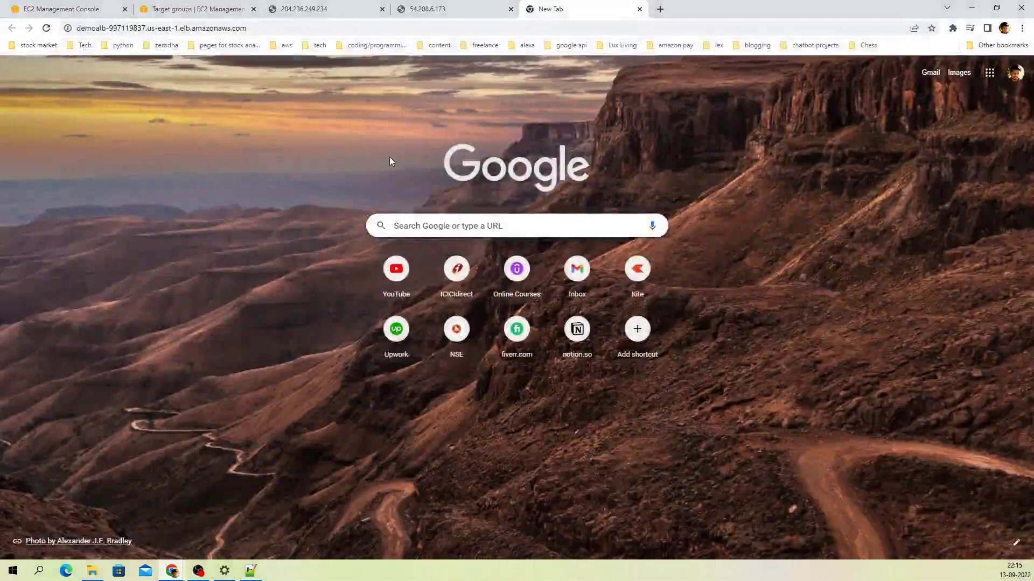
{"action": "left_click", "coordinate": [46, 28]}
{"action": "left_click", "coordinate": [179, 30]}
{"action": "key", "text": "ctrl+v"}
{"action": "key", "text": "Return"}
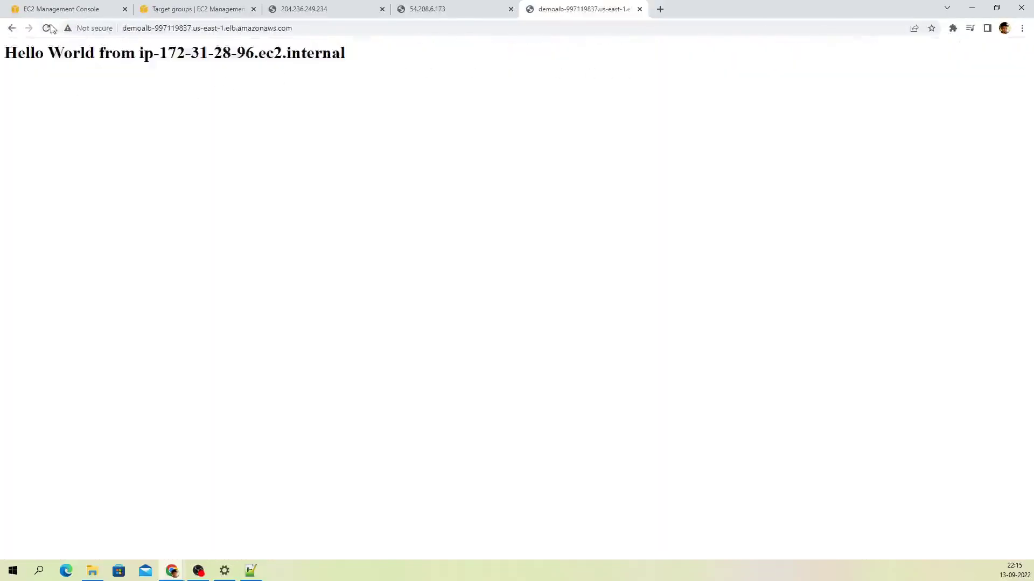
Step: Reload the load balancer's page repeatedly and compare its responses with the Hello World pages of both instances
{"action": "left_click", "coordinate": [50, 29]}
{"action": "left_click", "coordinate": [48, 29]}
{"action": "left_click", "coordinate": [48, 28]}
{"action": "left_click", "coordinate": [47, 29]}
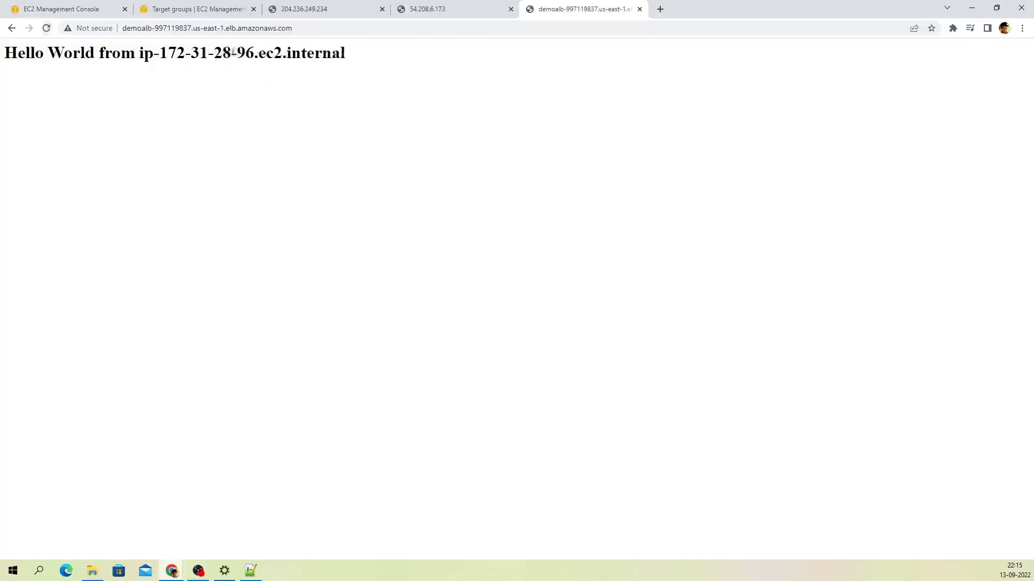
{"action": "left_click", "coordinate": [337, 15]}
{"action": "left_click", "coordinate": [460, 15]}
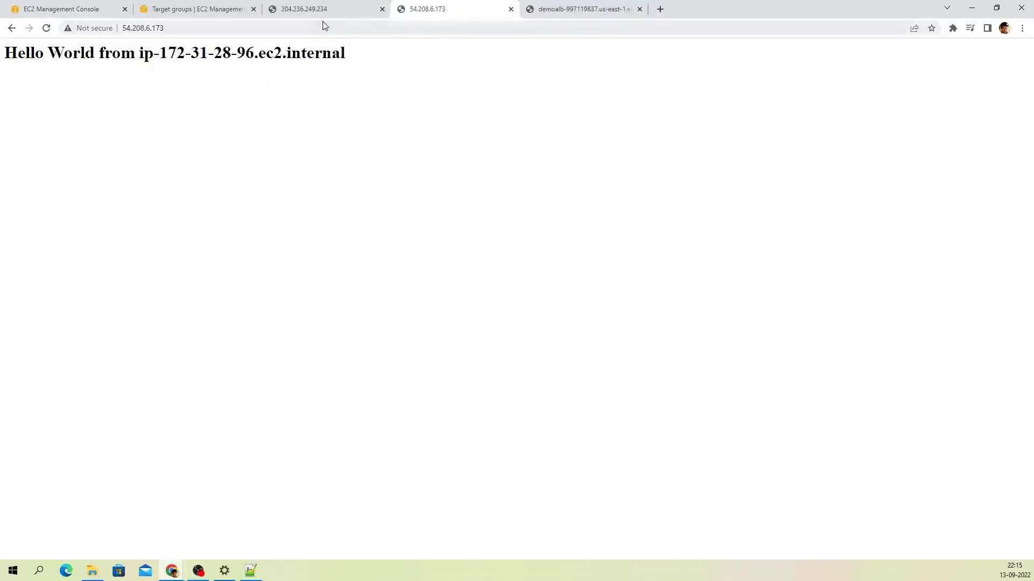
{"action": "left_click", "coordinate": [324, 13]}
{"action": "left_click", "coordinate": [435, 13]}
{"action": "left_click", "coordinate": [540, 13]}
{"action": "left_click", "coordinate": [43, 30]}
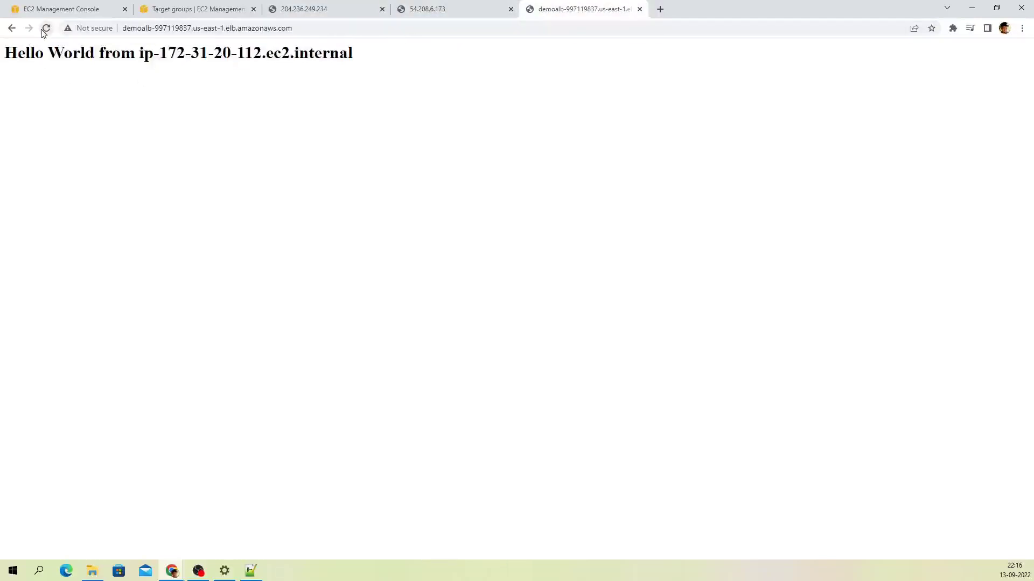
{"action": "left_click", "coordinate": [43, 31]}
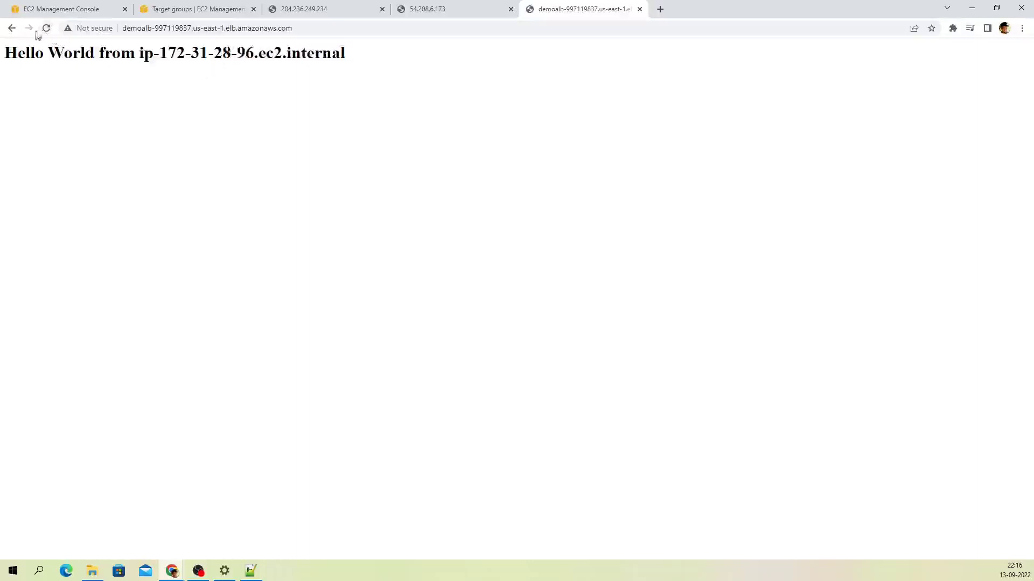
{"action": "left_click", "coordinate": [46, 28]}
{"action": "left_click", "coordinate": [47, 28]}
Step: Examine the listener and default forwarding rule of DemoALB in the EC2 console
{"action": "left_click", "coordinate": [79, 9]}
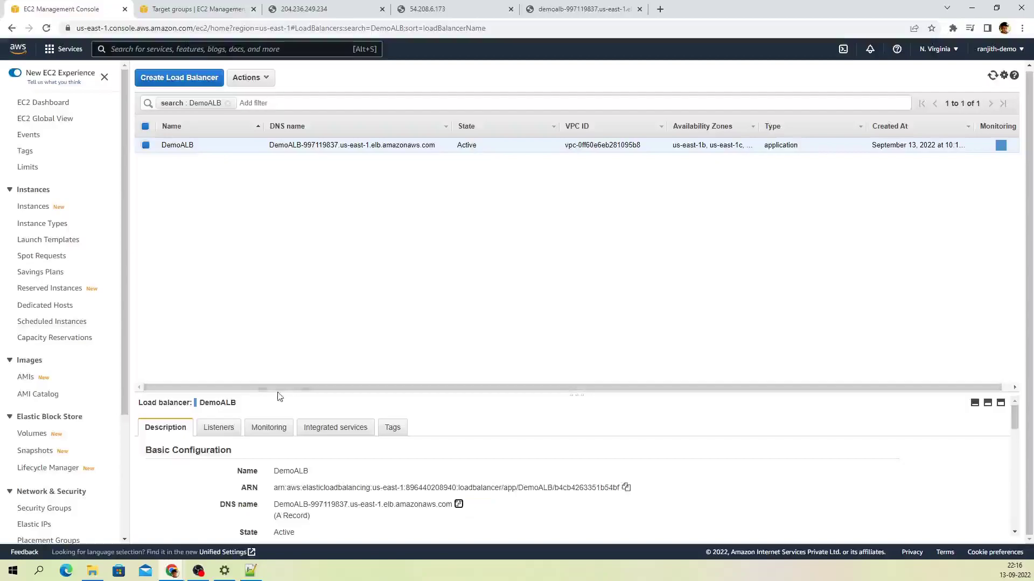
{"action": "left_click", "coordinate": [218, 428]}
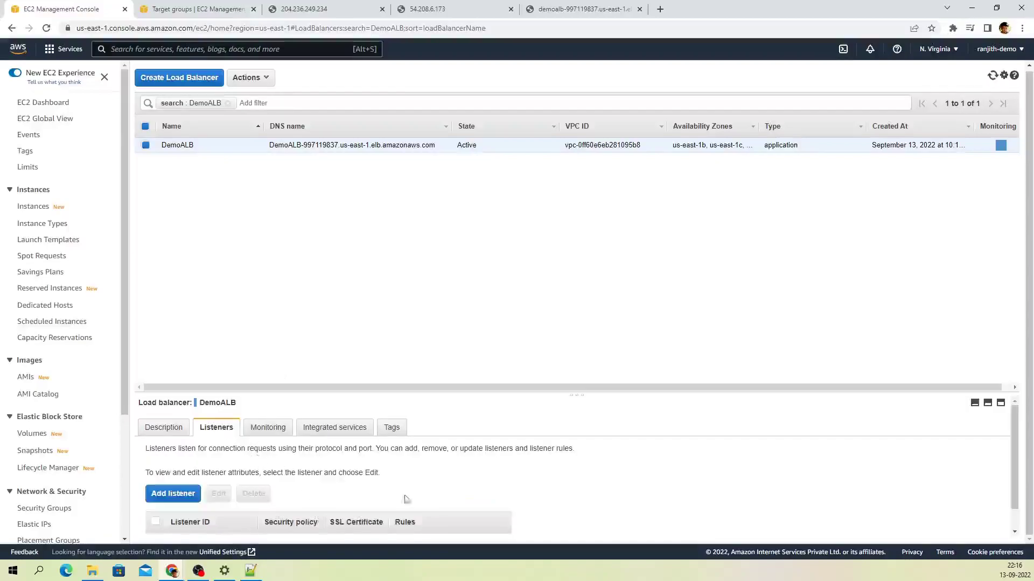
{"action": "scroll", "coordinate": [624, 475], "scroll_direction": "down", "scroll_amount": 1}
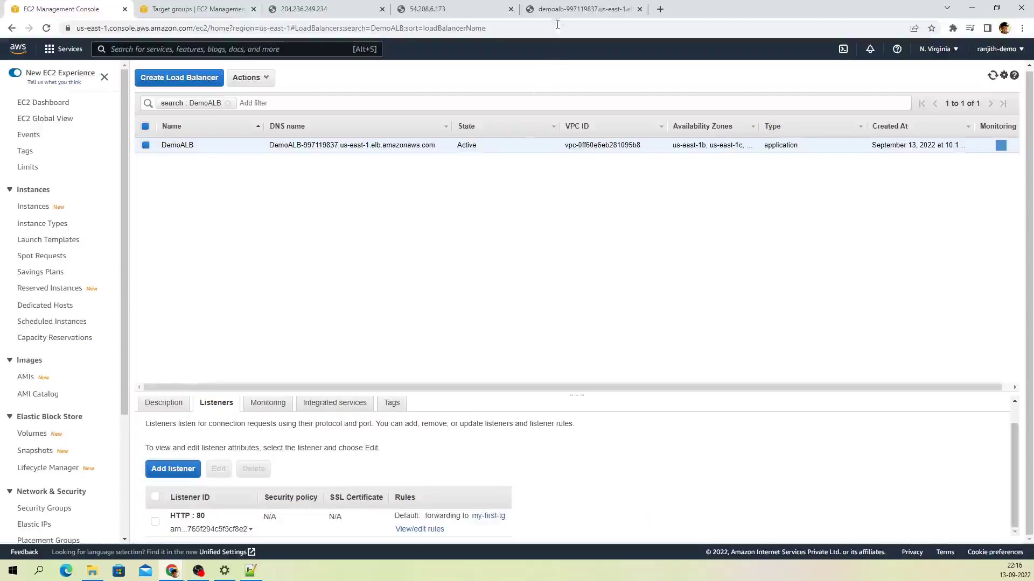
Step: Request the /admin path at the load balancer's address and select that path in the URL
{"action": "left_click", "coordinate": [539, 11]}
{"action": "left_click", "coordinate": [302, 31]}
{"action": "left_click", "coordinate": [333, 28]}
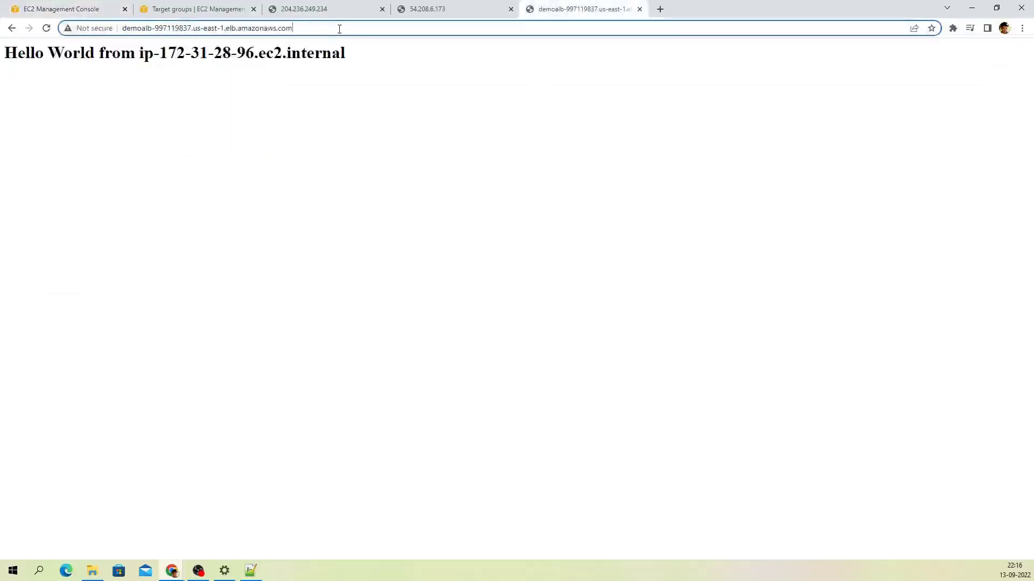
{"action": "type", "text": "/"}
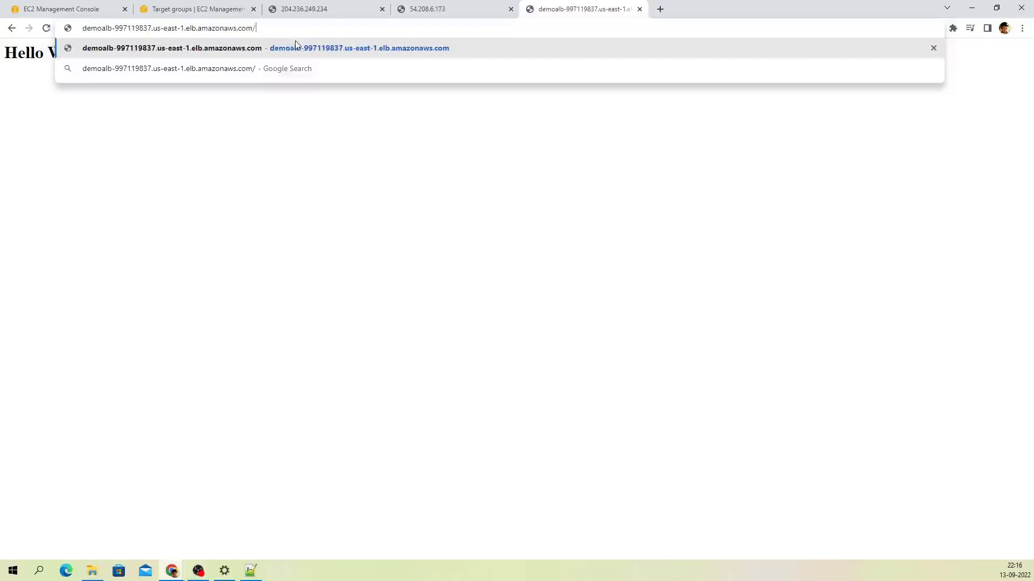
{"action": "type", "text": "admni"}
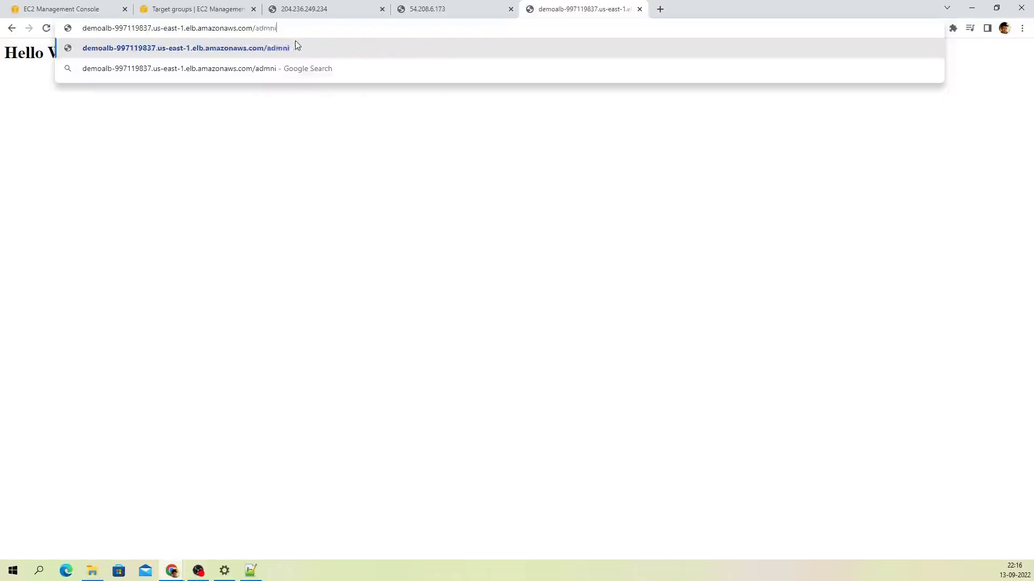
{"action": "key", "text": "BackSpace"}
{"action": "key", "text": "BackSpace"}
{"action": "type", "text": "in"}
{"action": "key", "text": "Return"}
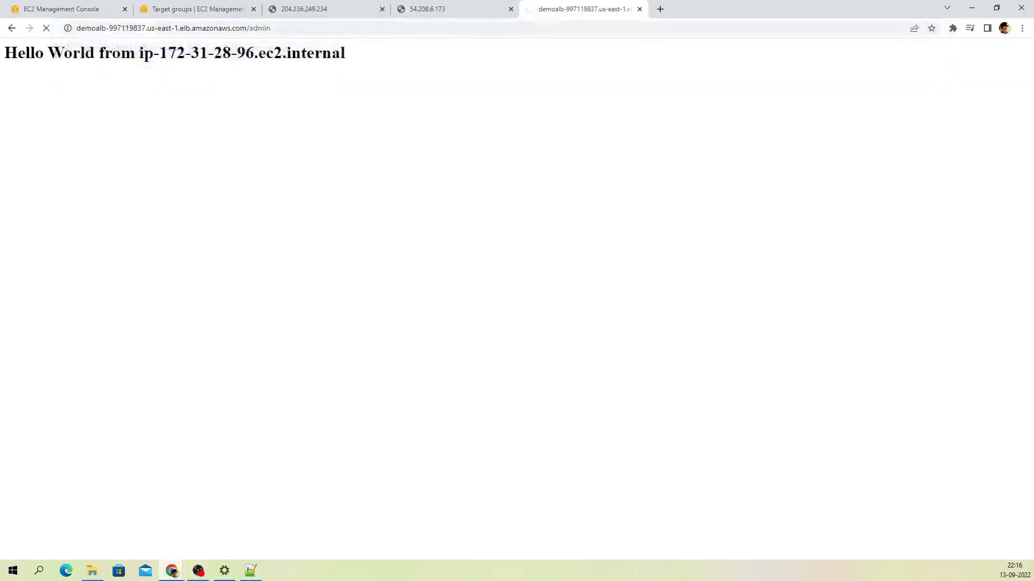
{"action": "left_click", "coordinate": [272, 28]}
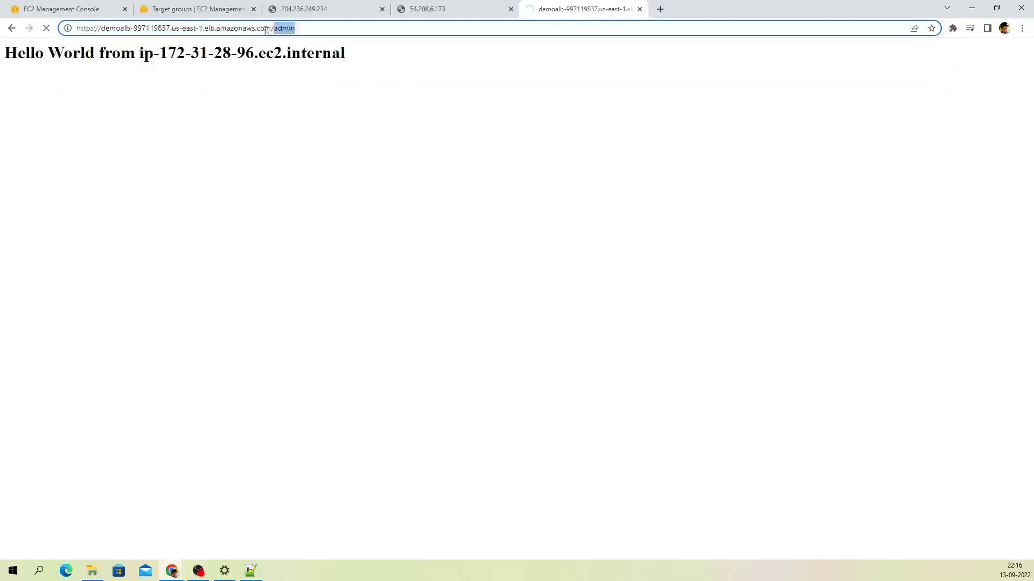
Step: Load the /admin path at the load balancer's address, and remove that path from the URL to reload the root page
{"action": "key", "text": "Return"}
{"action": "double_click", "coordinate": [319, 28]}
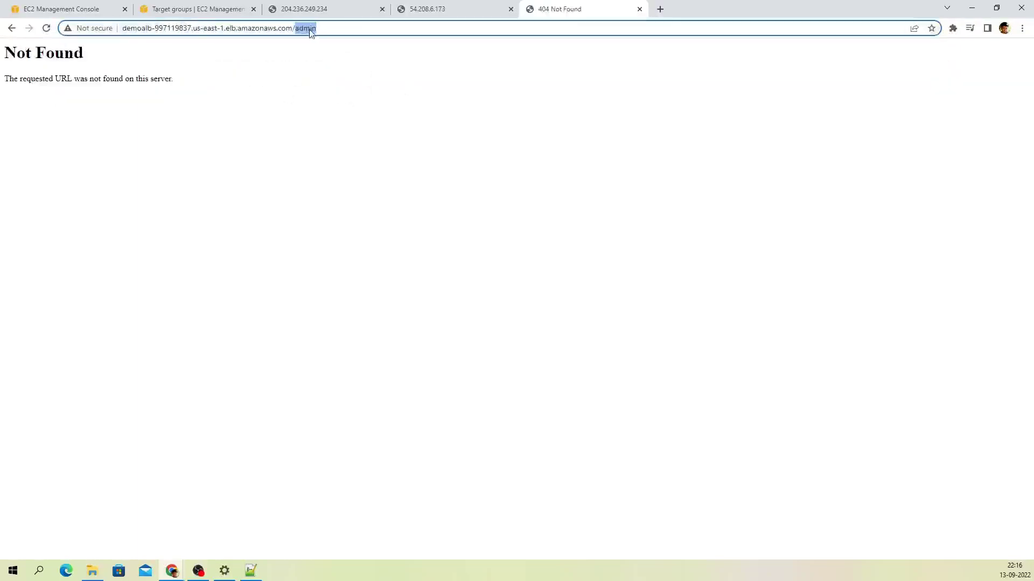
{"action": "key", "text": "BackSpace"}
{"action": "key", "text": "BackSpace"}
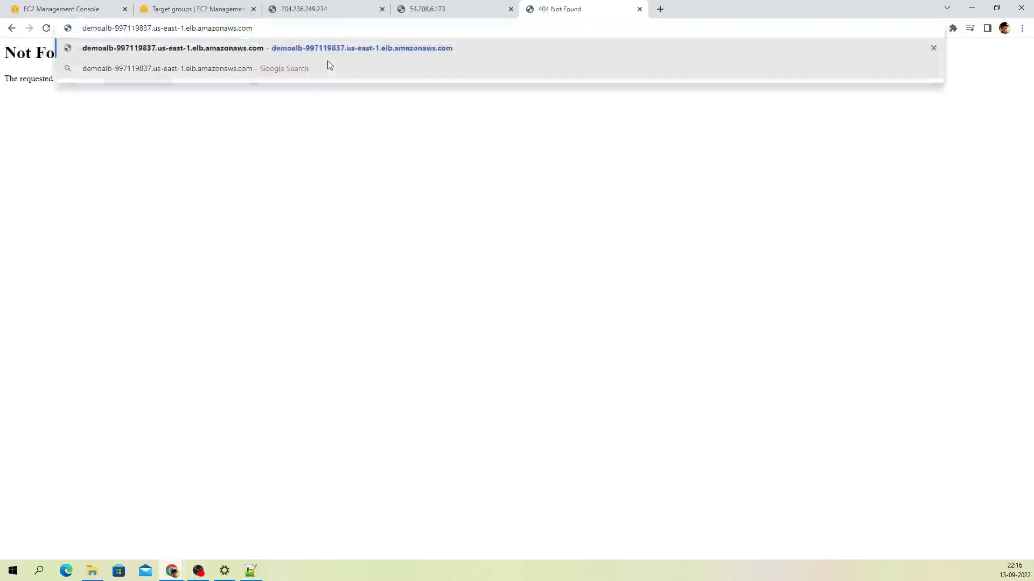
{"action": "key", "text": "Return"}
Step: Open the rules of DemoALB's HTTP:80 listener and insert a new rule with the path condition /admin
{"action": "left_click", "coordinate": [68, 14]}
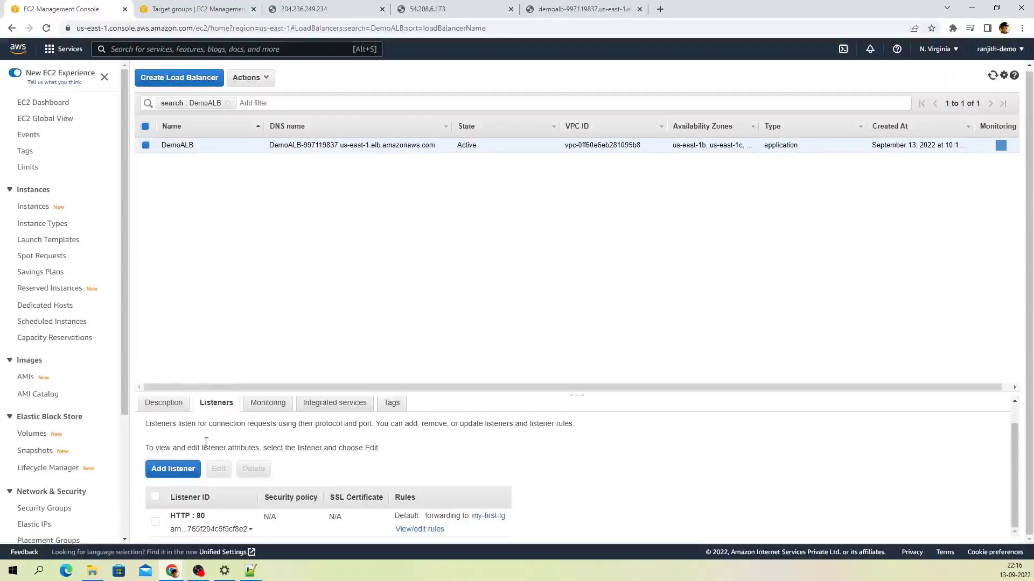
{"action": "left_click", "coordinate": [408, 528]}
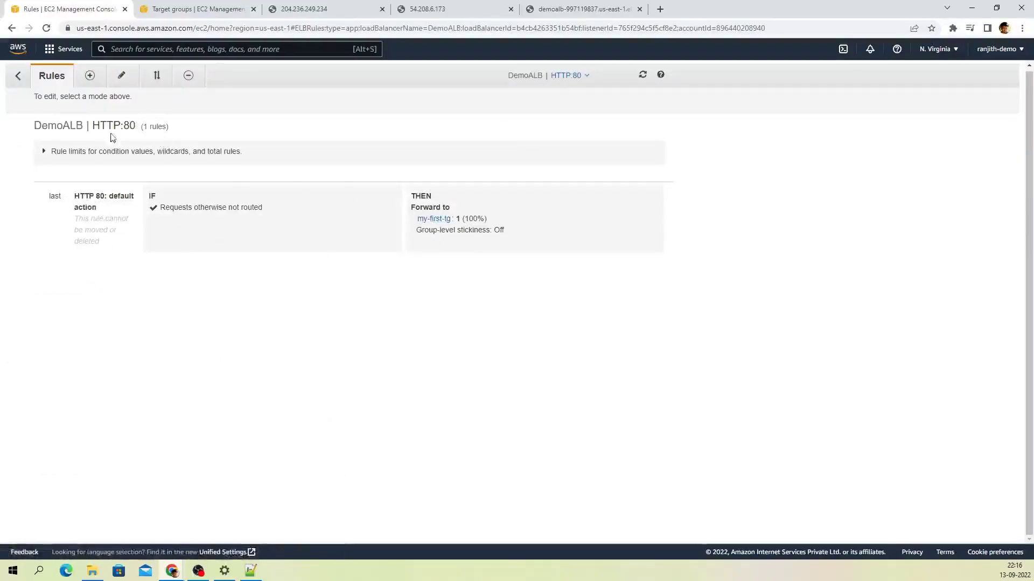
{"action": "left_click", "coordinate": [98, 81]}
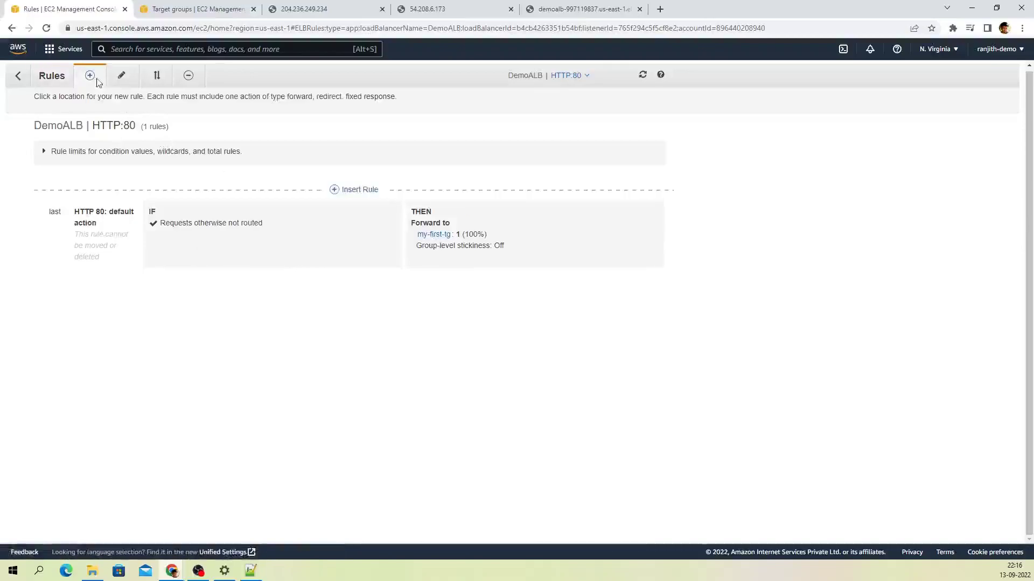
{"action": "left_click", "coordinate": [358, 189]}
{"action": "left_click", "coordinate": [243, 228]}
{"action": "left_click", "coordinate": [195, 264]}
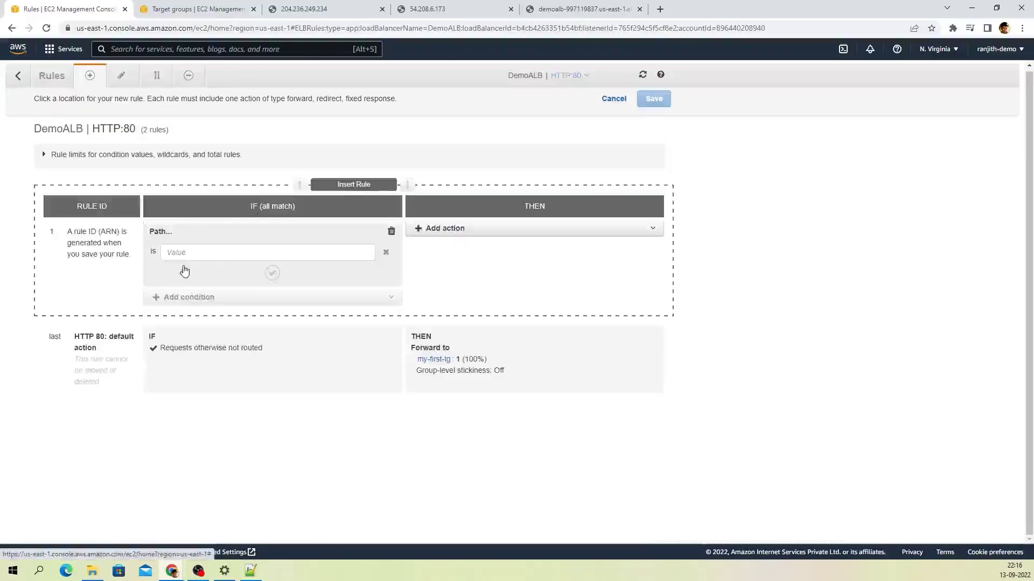
{"action": "type", "text": "/admin"}
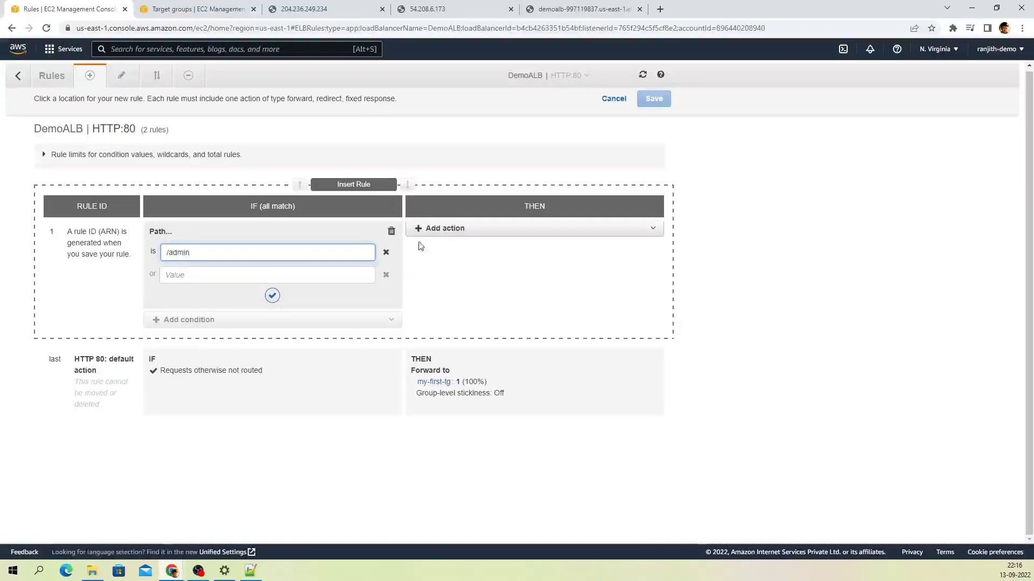
Step: Set the /admin rule's action to forward to my-first-tg, and leave the rule editor without saving
{"action": "left_click", "coordinate": [430, 228]}
{"action": "left_click", "coordinate": [447, 248]}
{"action": "left_click", "coordinate": [468, 262]}
{"action": "left_click", "coordinate": [460, 279]}
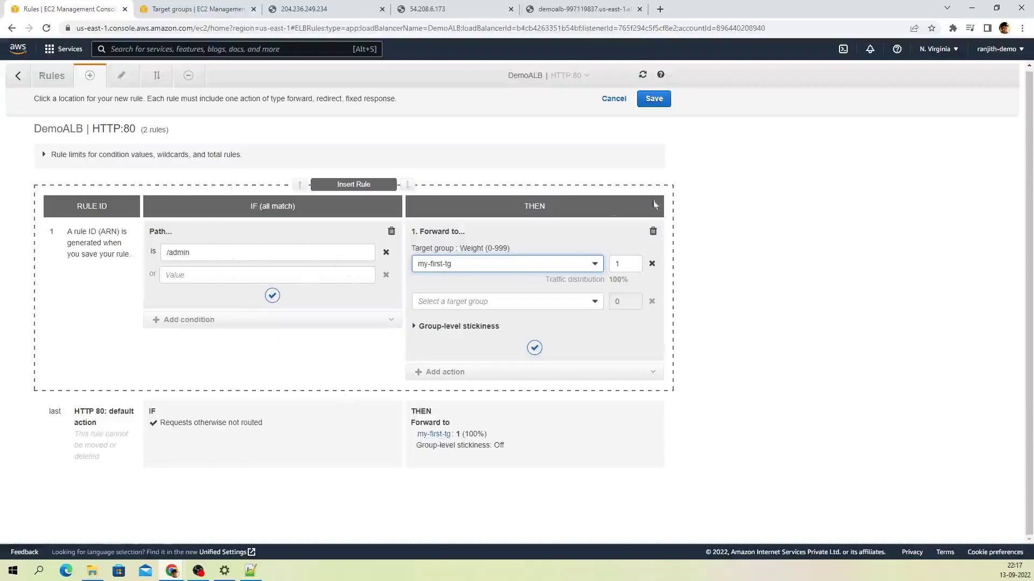
{"action": "left_click", "coordinate": [17, 76]}
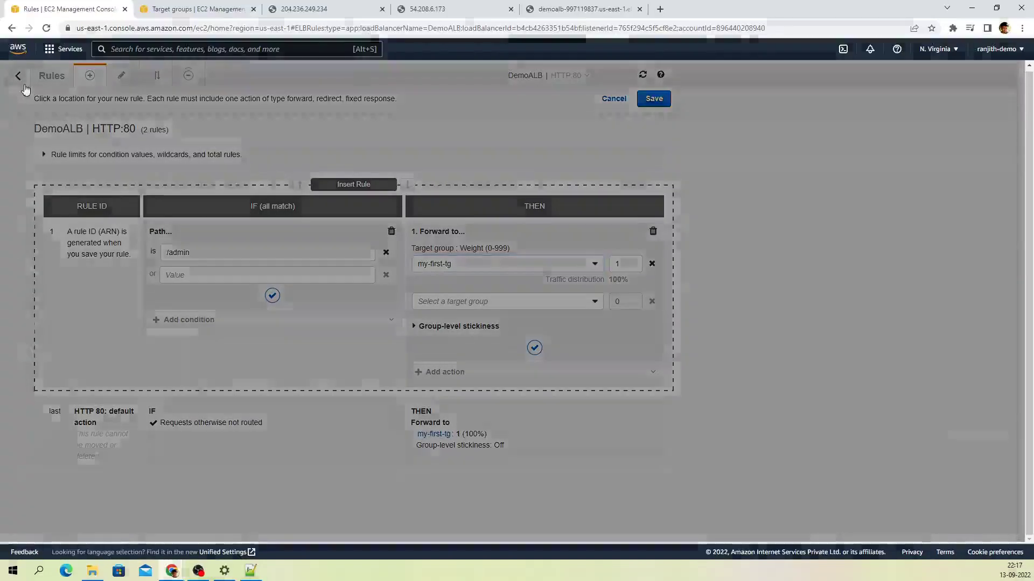
{"action": "left_click", "coordinate": [409, 190]}
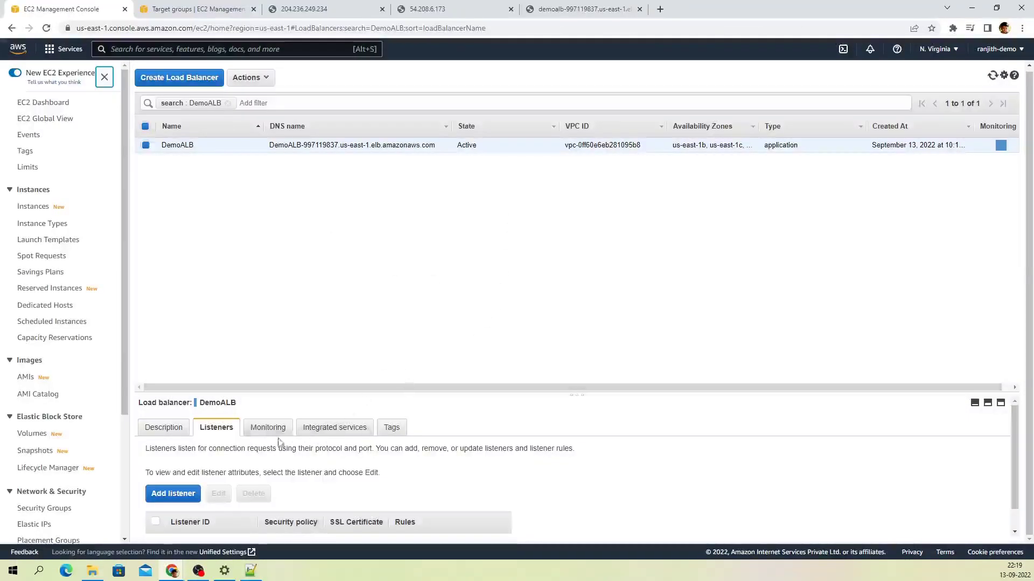
Step: Refresh the registered targets of my-first-tg to check their health status
{"action": "left_click_drag", "start_coordinate": [124, 319], "coordinate": [125, 330]}
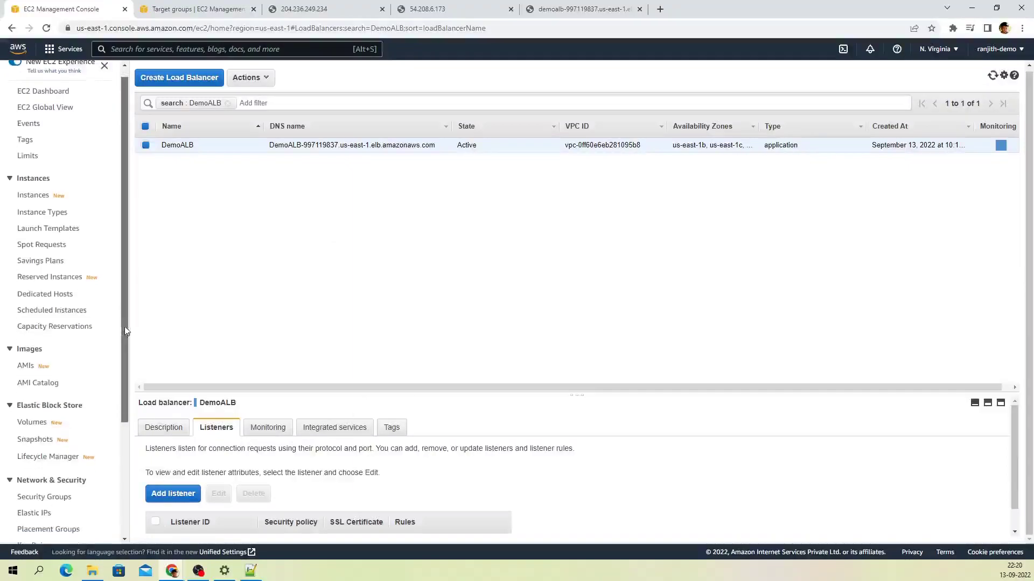
{"action": "left_click", "coordinate": [177, 9]}
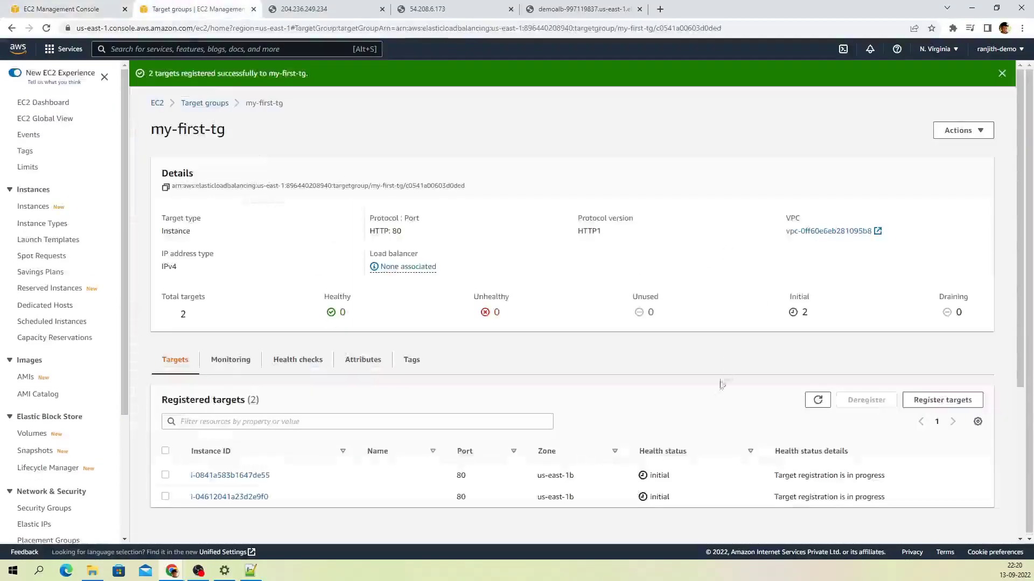
{"action": "left_click", "coordinate": [817, 400]}
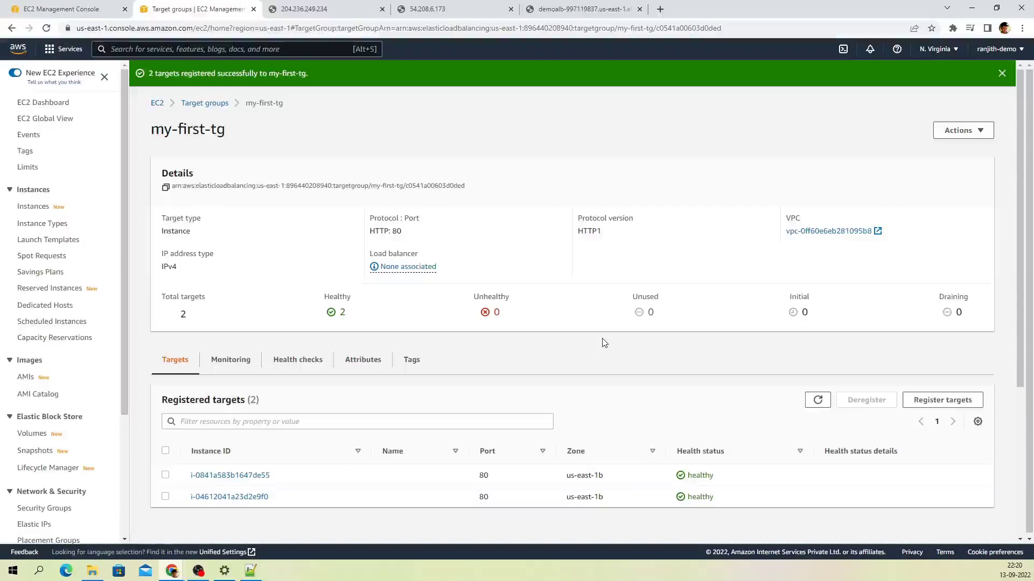
Step: Reload the load balancer's root page several times and examine which instance IP address answers each request
{"action": "left_click", "coordinate": [605, 9]}
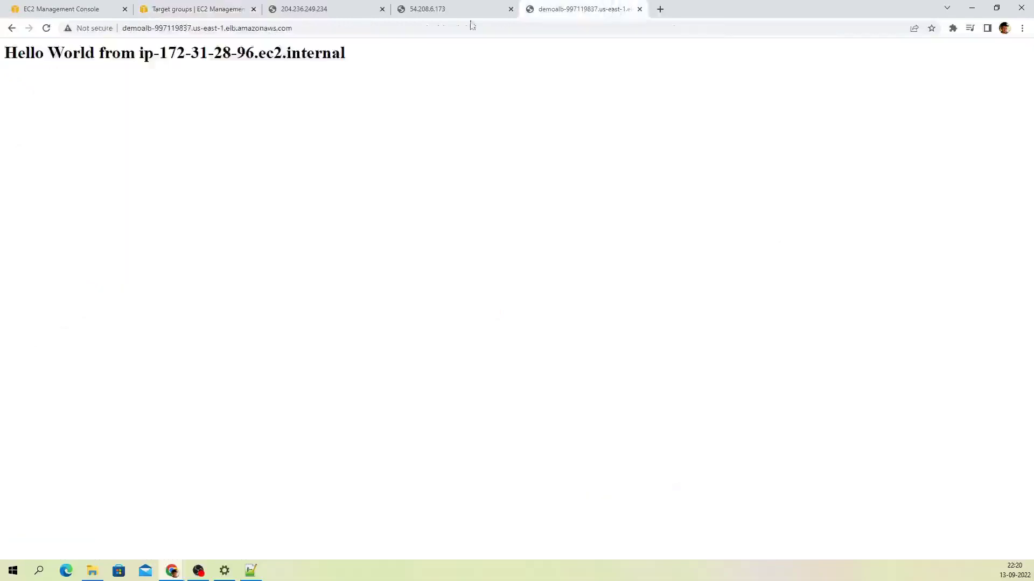
{"action": "left_click", "coordinate": [46, 28]}
{"action": "left_click", "coordinate": [47, 28]}
{"action": "left_click", "coordinate": [46, 28]}
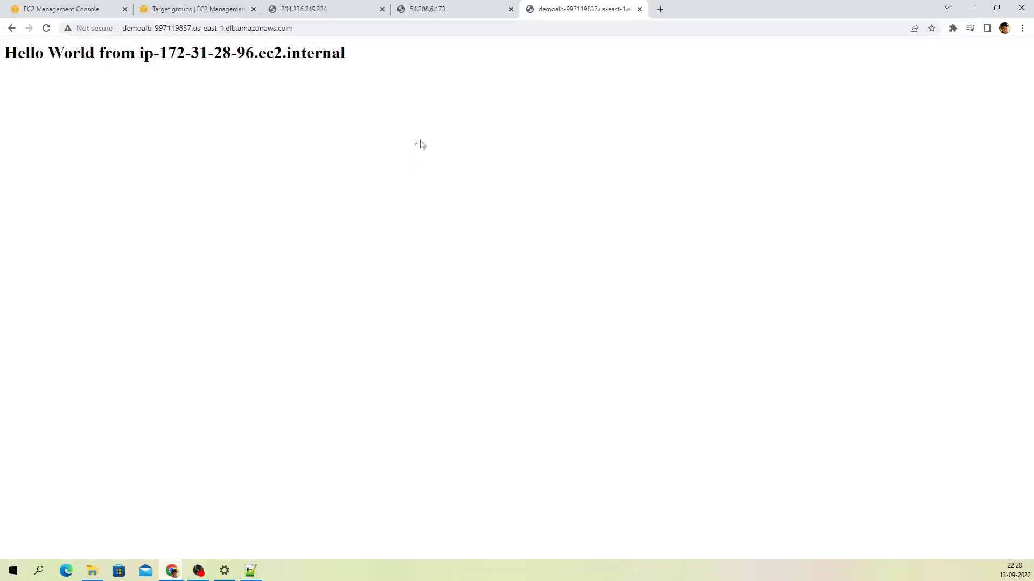
{"action": "left_click", "coordinate": [1022, 28]}
{"action": "left_click", "coordinate": [1022, 28]}
{"action": "left_click_drag", "start_coordinate": [166, 58], "coordinate": [245, 62]}
{"action": "left_click", "coordinate": [284, 84]}
{"action": "left_click", "coordinate": [45, 30]}
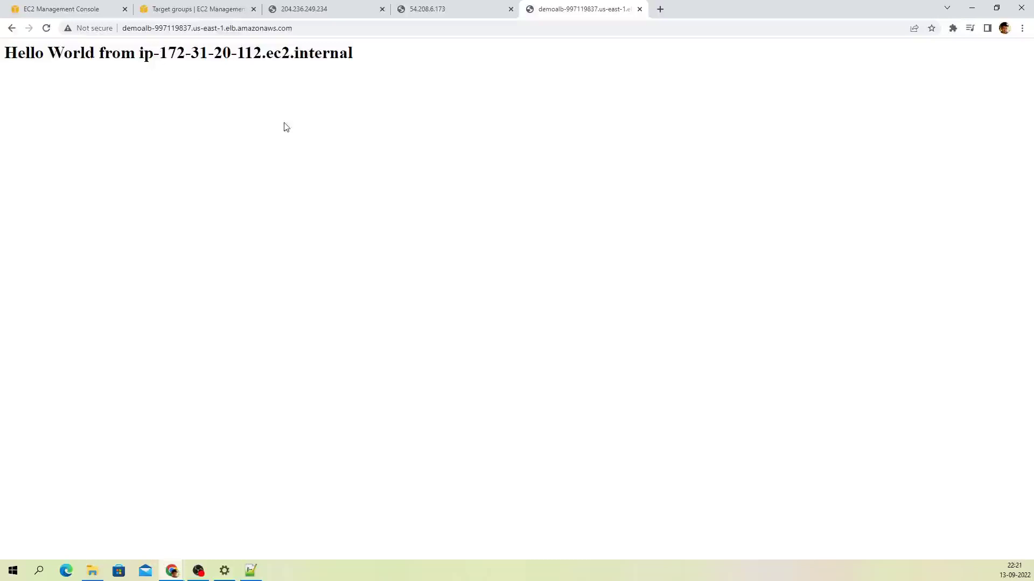
Step: Review DemoALB's listener and the actions available for my-first-tg, and return to the target groups list
{"action": "left_click", "coordinate": [61, 6]}
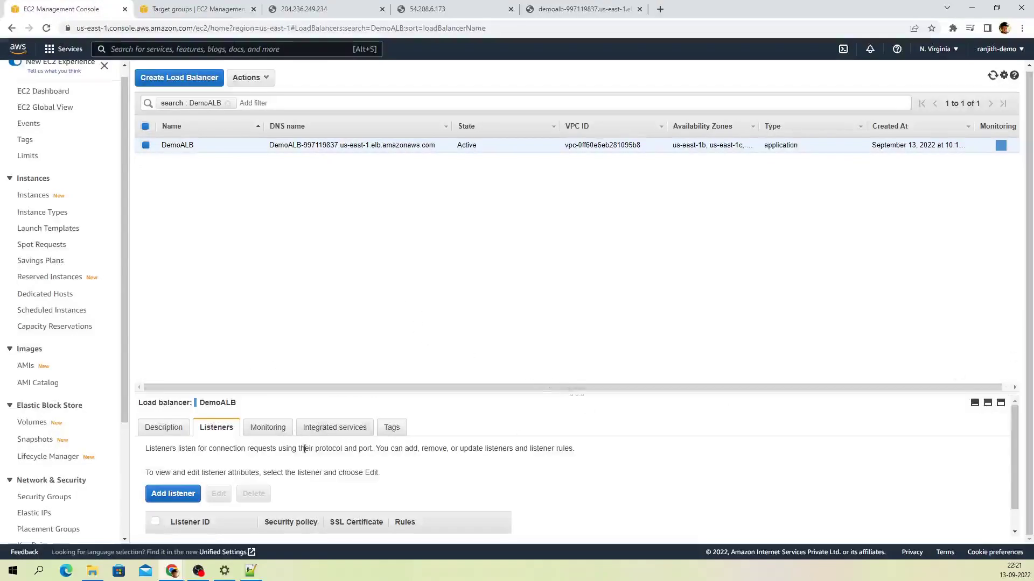
{"action": "scroll", "coordinate": [383, 479], "scroll_direction": "down", "scroll_amount": 1}
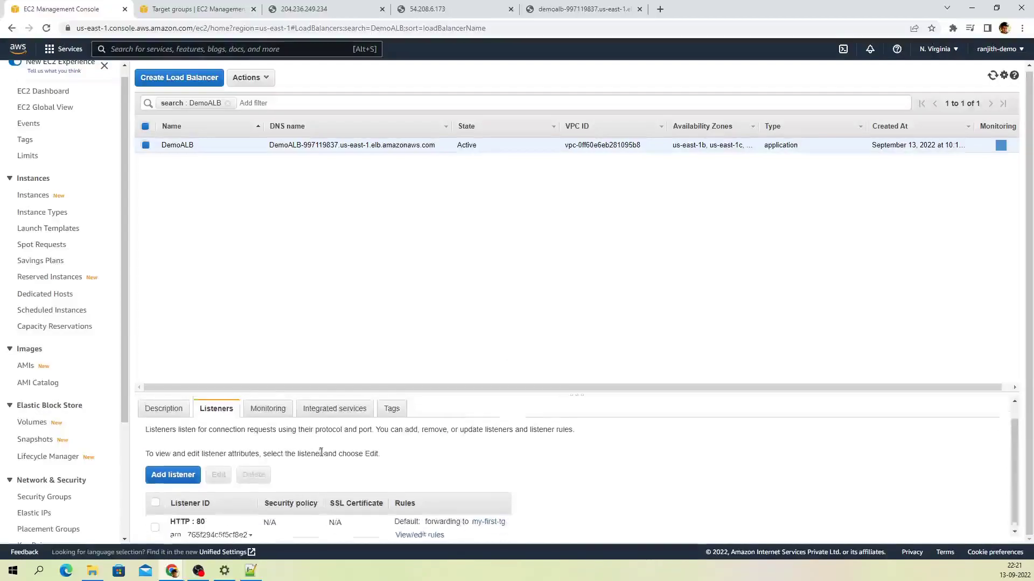
{"action": "left_click", "coordinate": [168, 12]}
{"action": "left_click", "coordinate": [960, 131]}
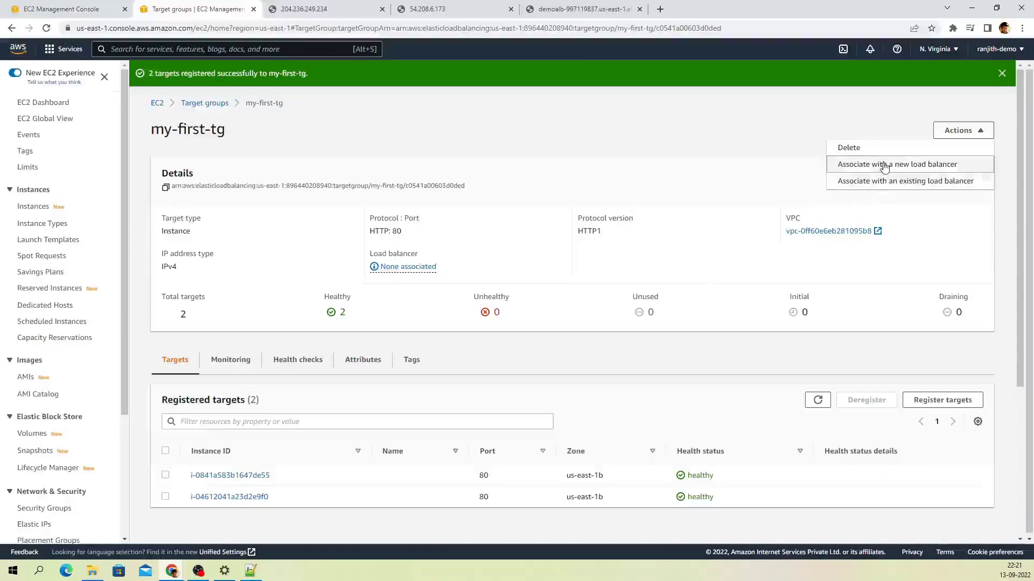
{"action": "left_click", "coordinate": [576, 154]}
{"action": "left_click", "coordinate": [206, 103]}
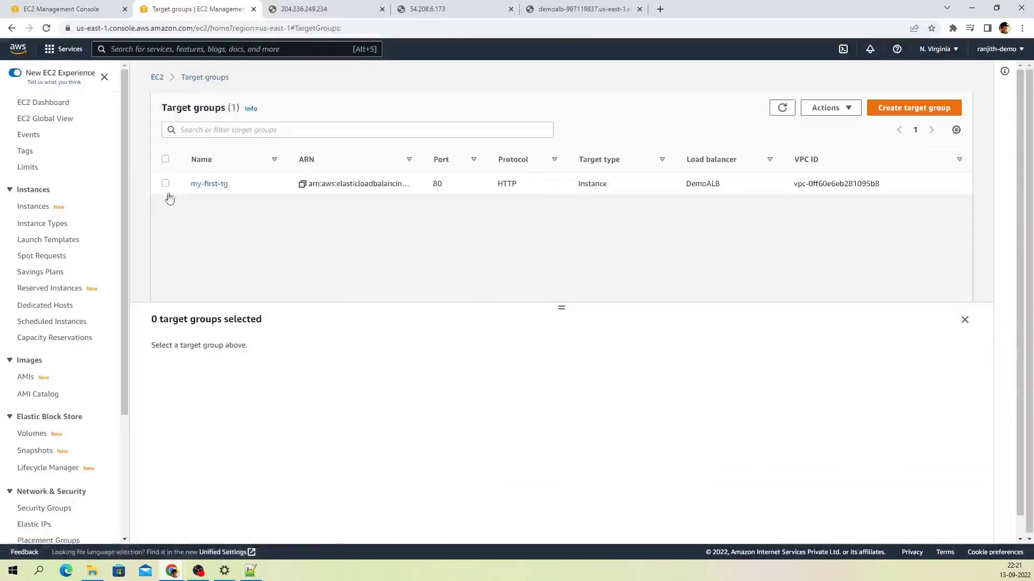
Step: Enable stickiness on my-first-tg using a load balancer generated cookie with a 1-day duration, save the changes and refresh the list
{"action": "left_click", "coordinate": [165, 183]}
{"action": "left_click", "coordinate": [829, 108]}
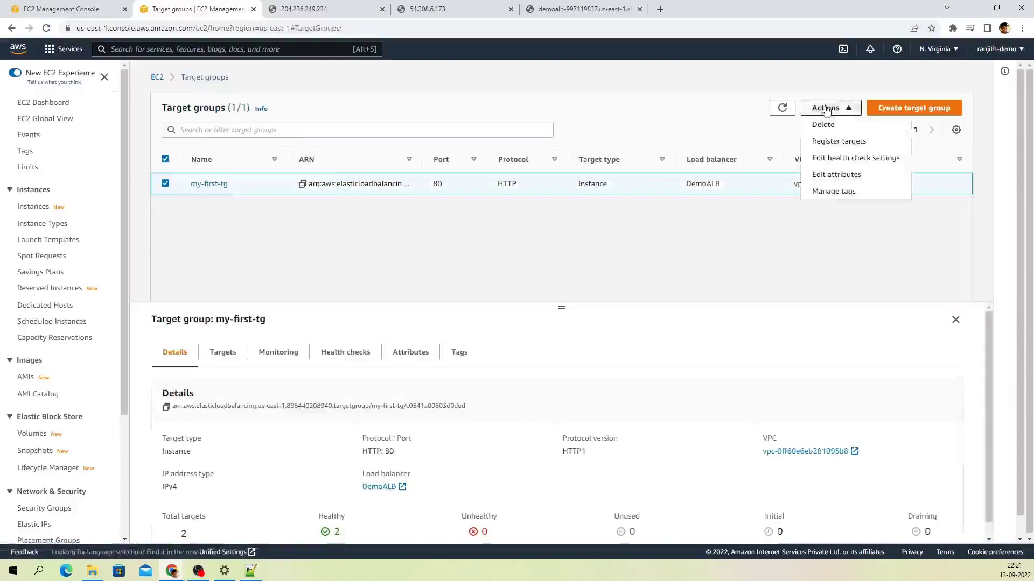
{"action": "left_click", "coordinate": [837, 175]}
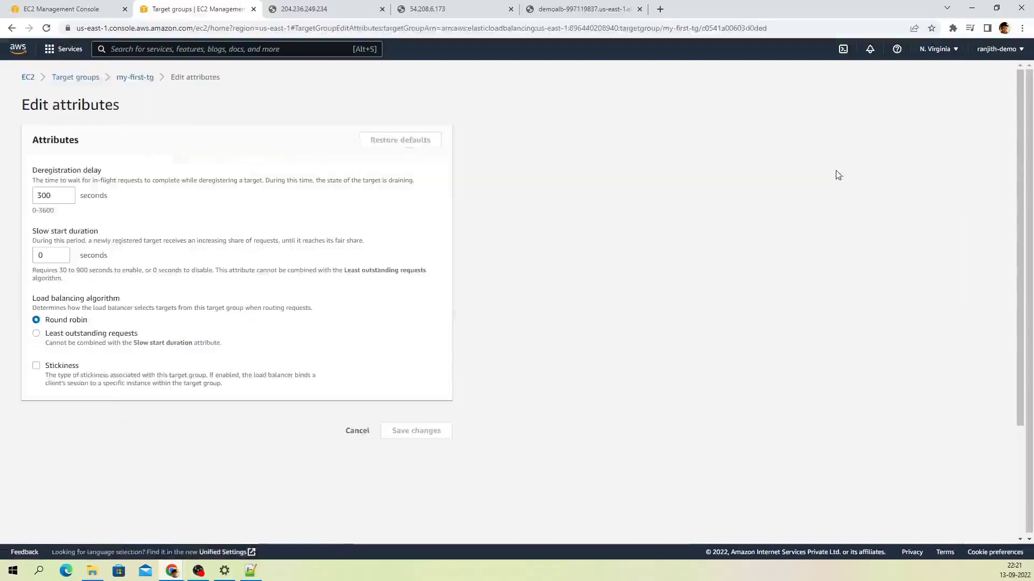
{"action": "left_click", "coordinate": [36, 367]}
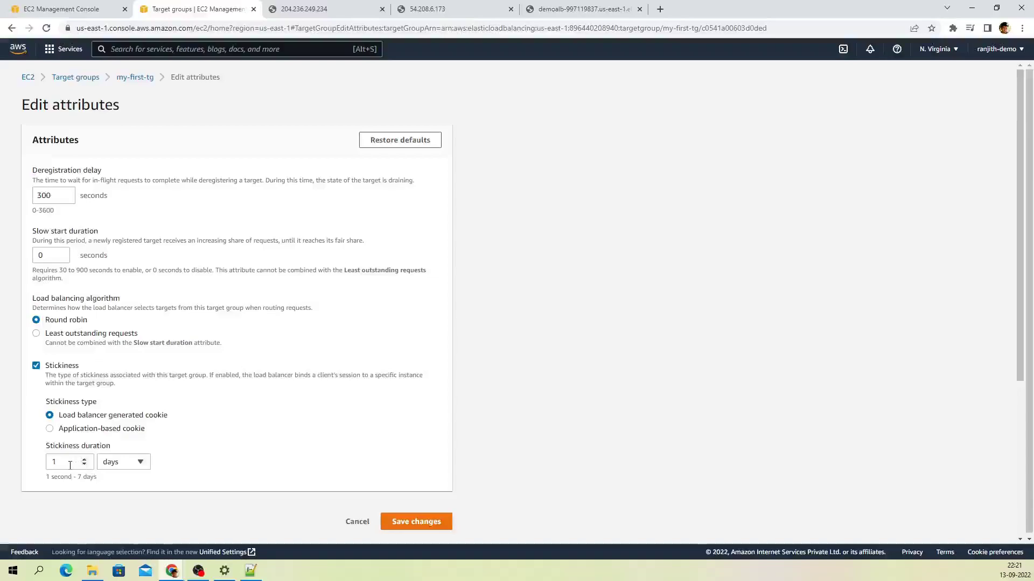
{"action": "left_click", "coordinate": [420, 521]}
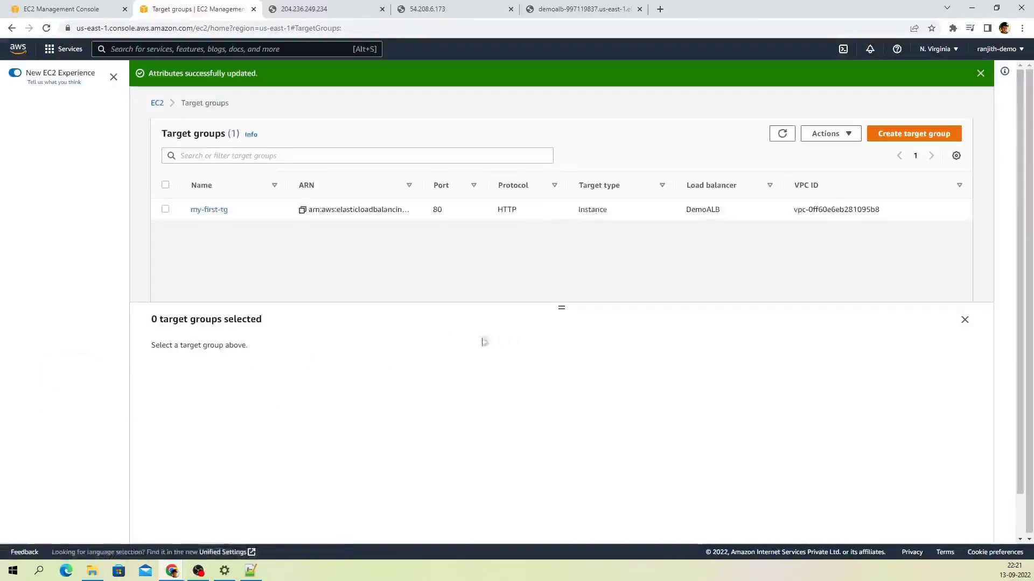
{"action": "left_click", "coordinate": [781, 136]}
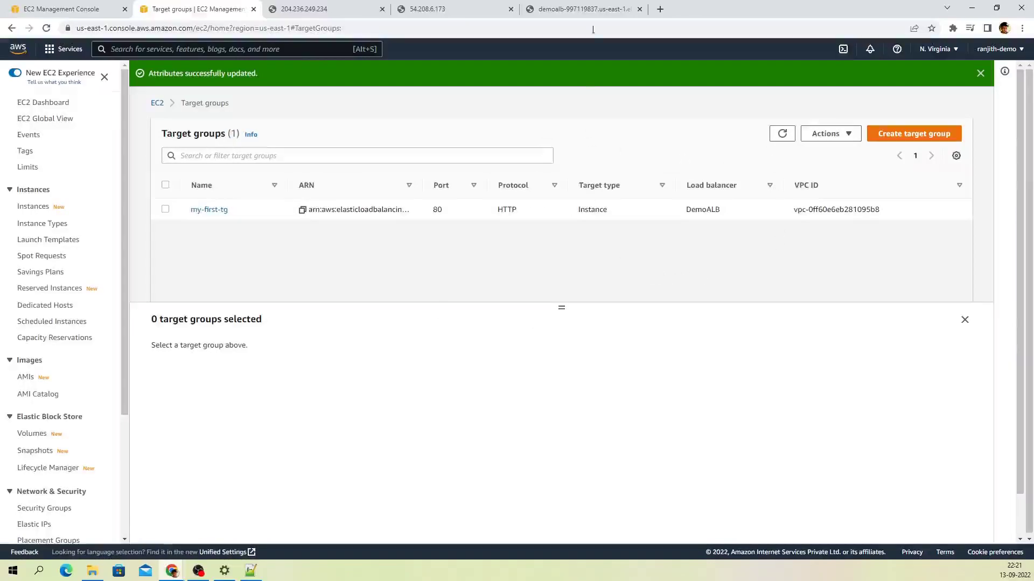
Step: Reload the load balancer's page repeatedly to test stickiness, highlighting the instance IP address in the response for comparison
{"action": "left_click", "coordinate": [590, 12]}
{"action": "left_click", "coordinate": [46, 28]}
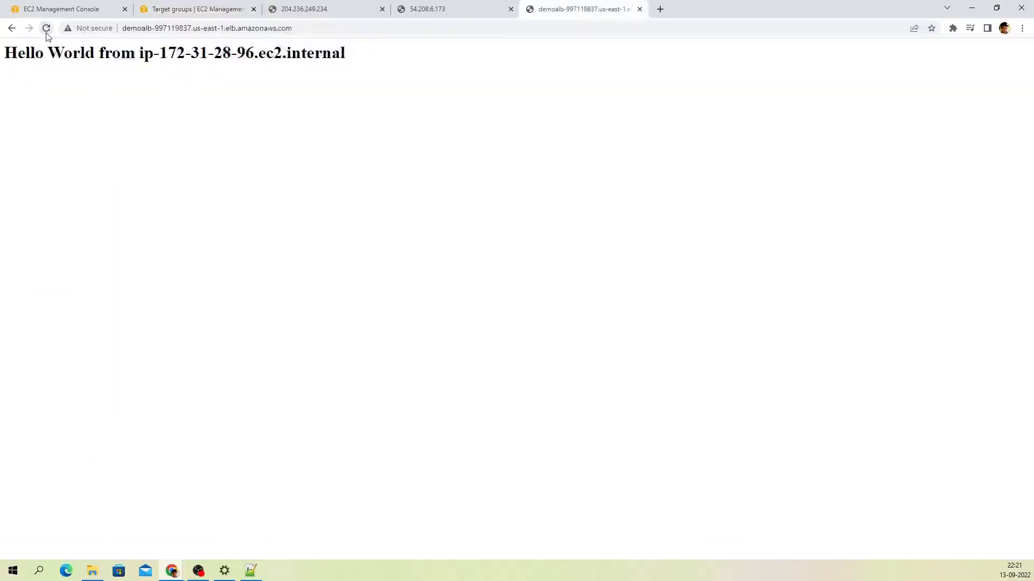
{"action": "left_click", "coordinate": [47, 28]}
{"action": "left_click", "coordinate": [46, 28]}
{"action": "left_click", "coordinate": [46, 28]}
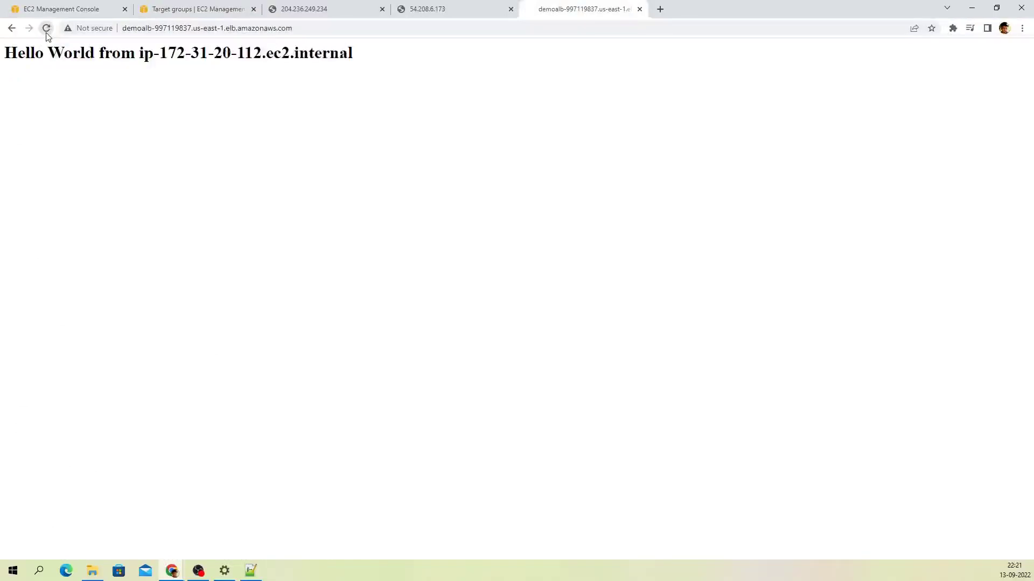
{"action": "left_click", "coordinate": [46, 28]}
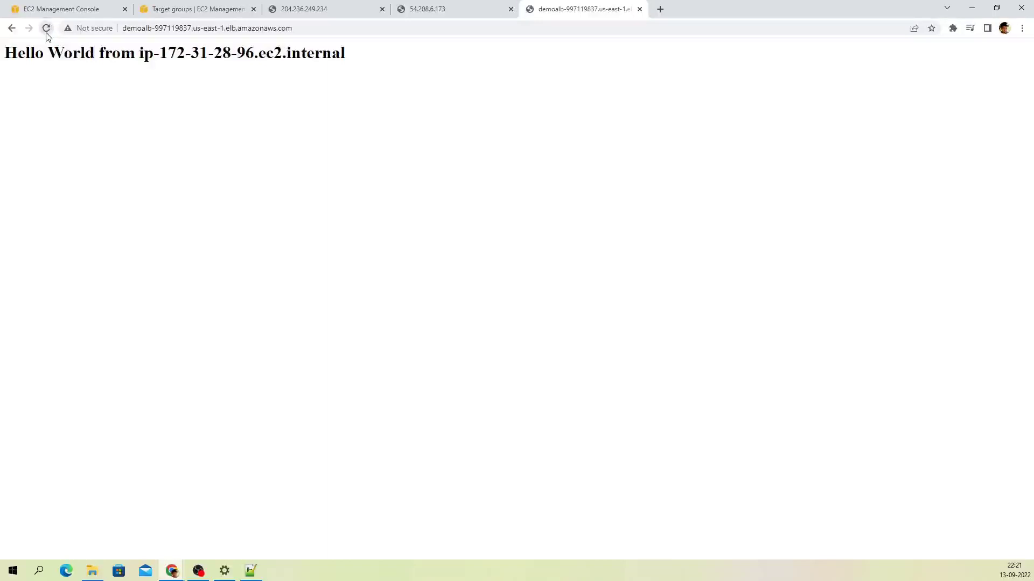
{"action": "left_click_drag", "start_coordinate": [160, 54], "coordinate": [254, 54]}
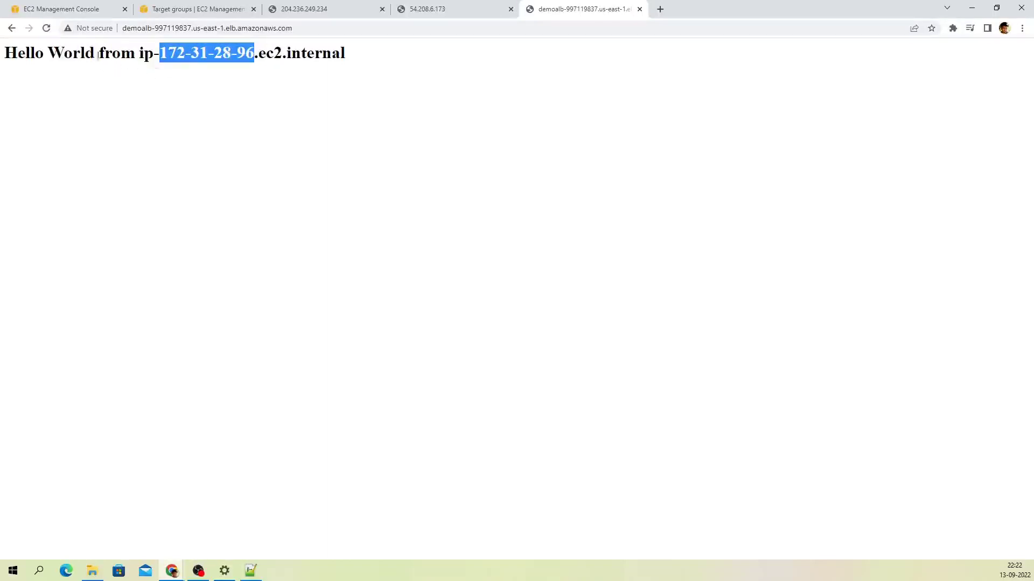
{"action": "left_click", "coordinate": [47, 29]}
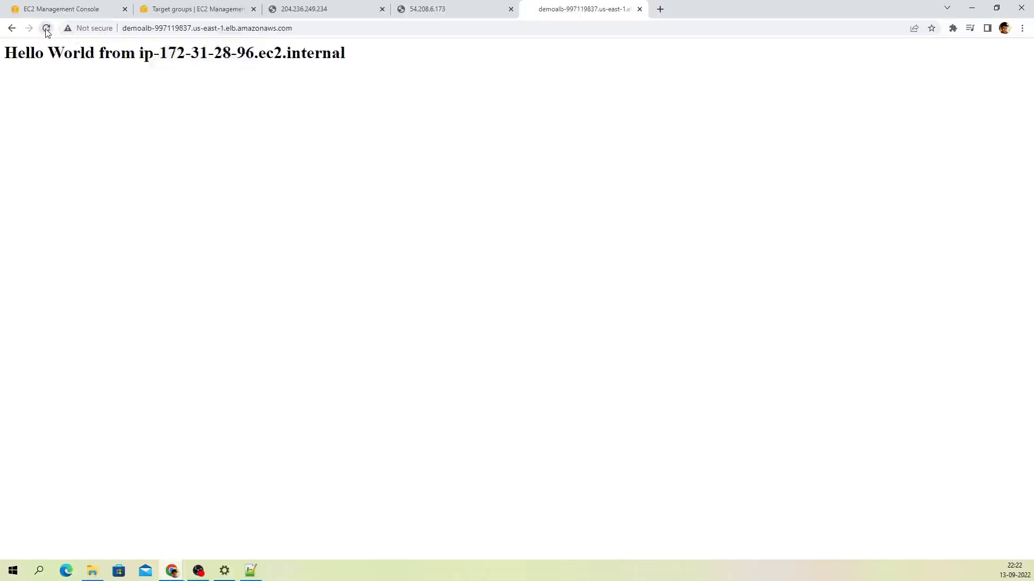
{"action": "left_click", "coordinate": [47, 30]}
{"action": "left_click_drag", "start_coordinate": [160, 53], "coordinate": [254, 54]}
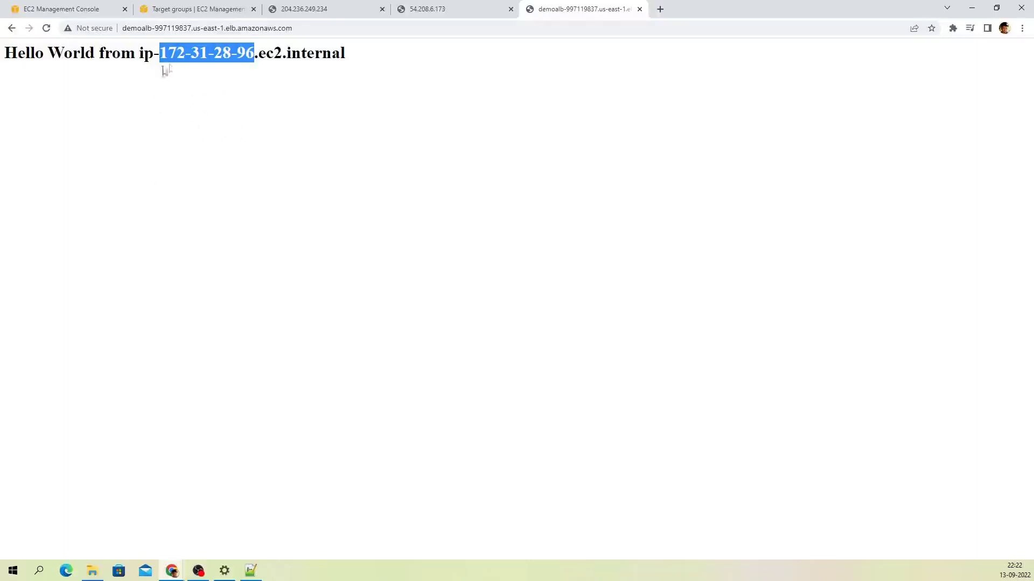
{"action": "left_click", "coordinate": [243, 143]}
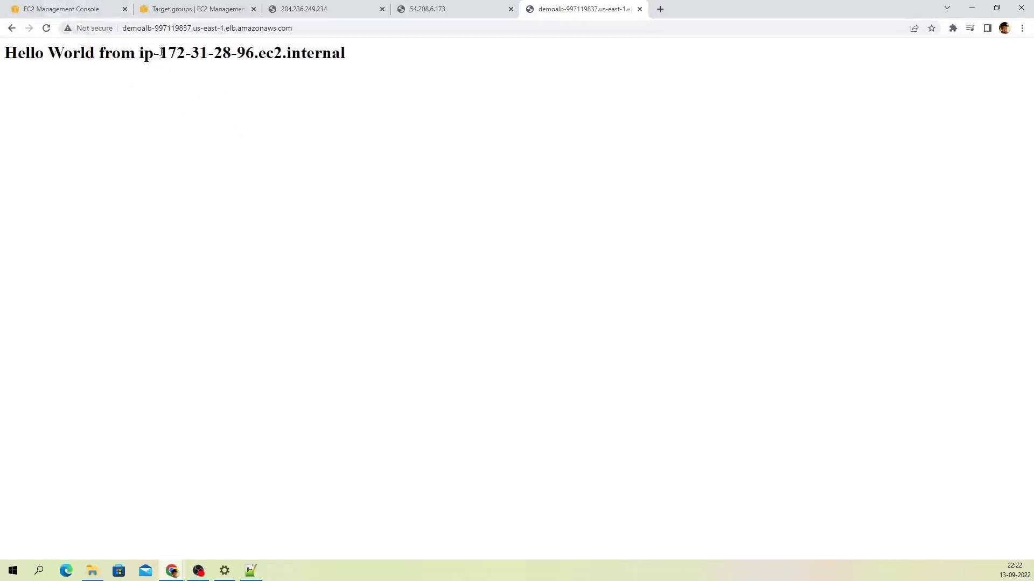
{"action": "left_click_drag", "start_coordinate": [164, 52], "coordinate": [252, 53]}
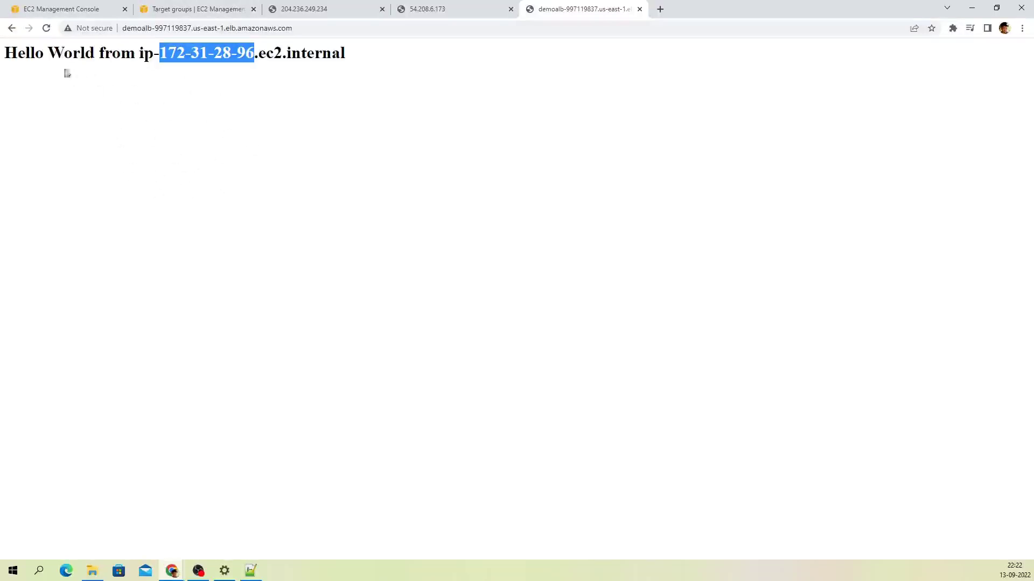
Step: Delete the DemoALB load balancer from the EC2 console and confirm its deletion
{"action": "left_click", "coordinate": [31, 9]}
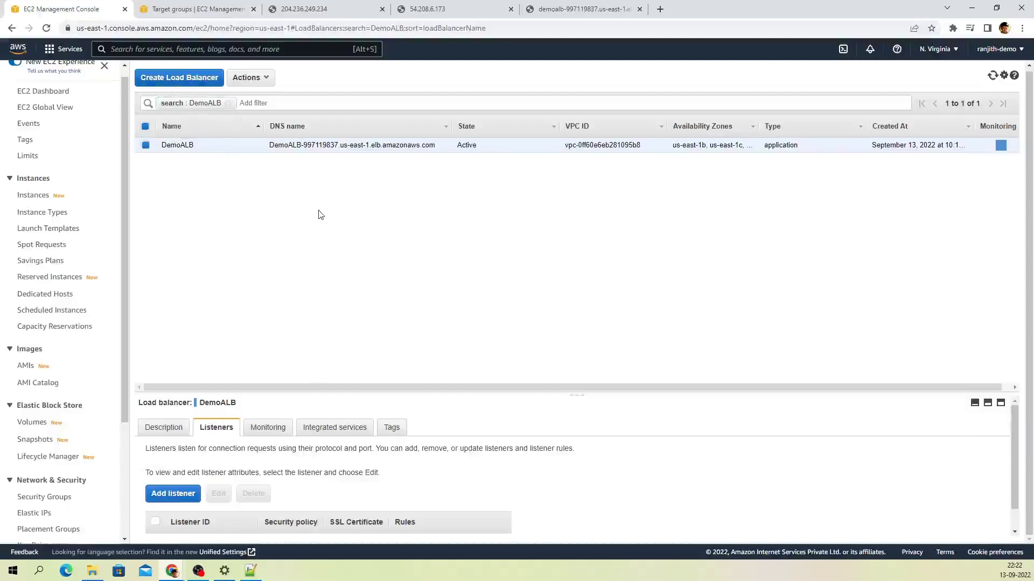
{"action": "left_click", "coordinate": [253, 76]}
{"action": "left_click", "coordinate": [207, 192]}
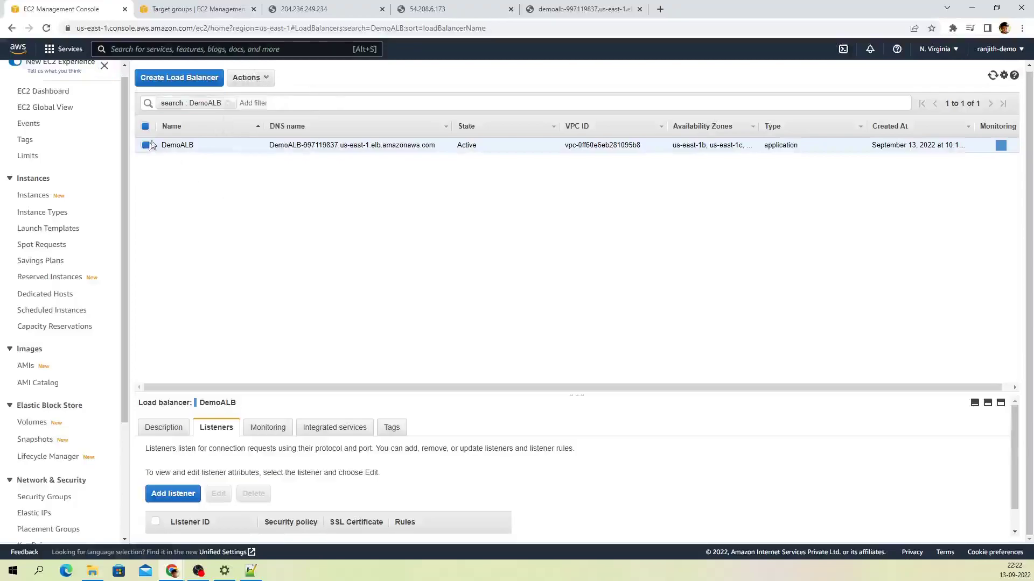
{"action": "left_click", "coordinate": [260, 79]}
{"action": "left_click", "coordinate": [248, 186]}
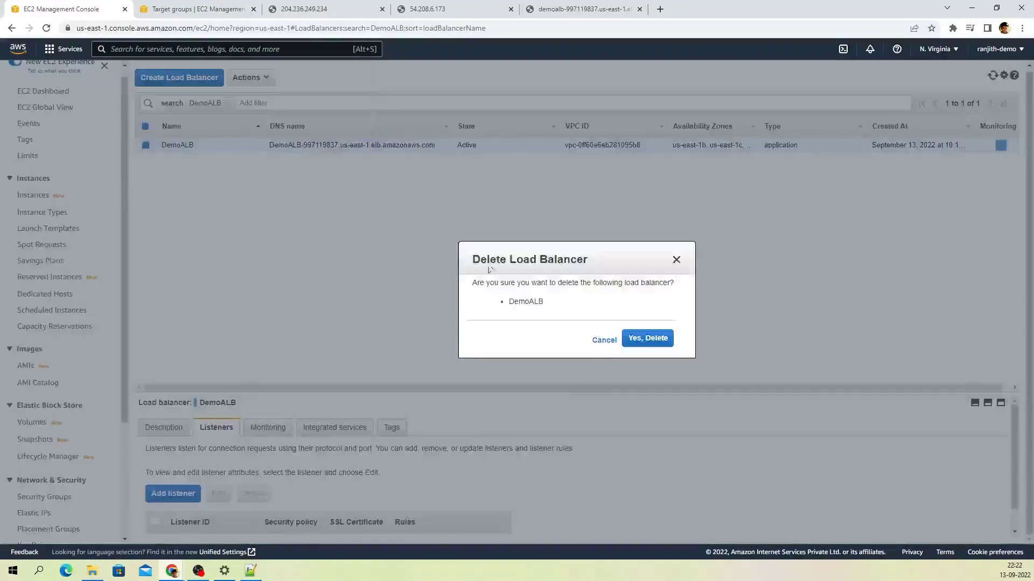
{"action": "left_click", "coordinate": [639, 340]}
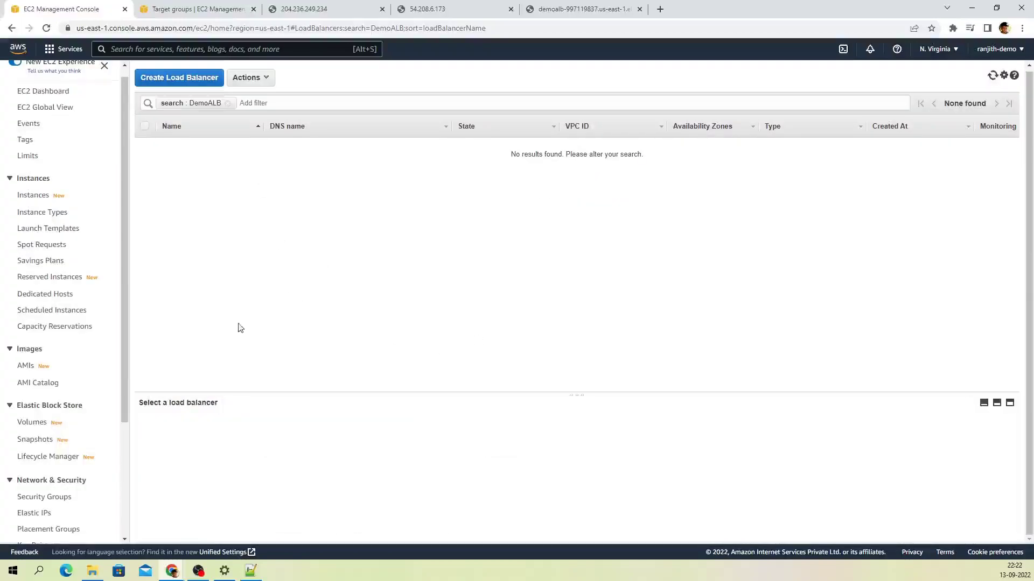
Step: Open the target groups list, close the duplicate target groups page, and delete my-first-tg
{"action": "scroll", "coordinate": [90, 386], "scroll_direction": "down", "scroll_amount": 3}
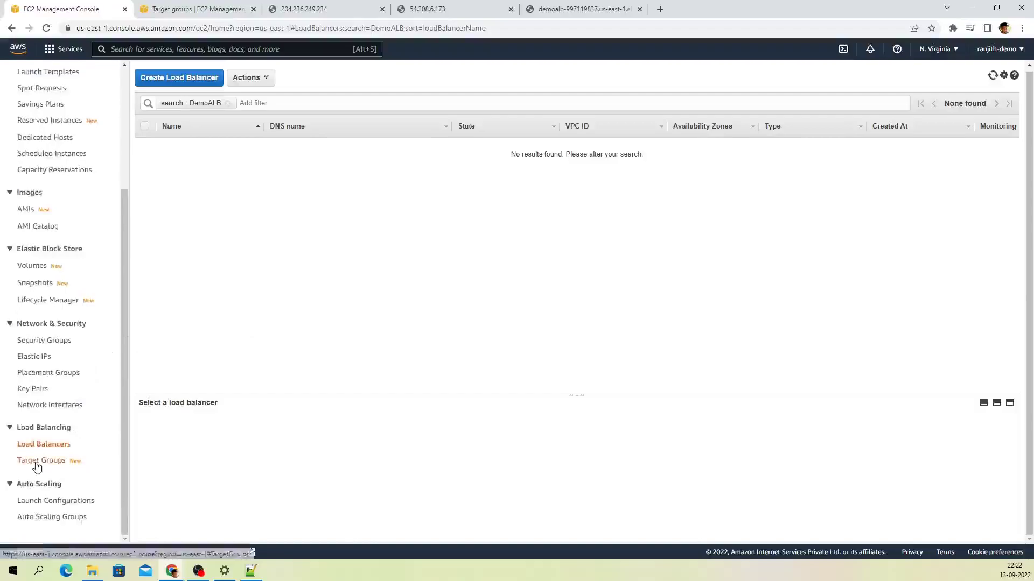
{"action": "left_click", "coordinate": [38, 460]}
{"action": "left_click", "coordinate": [254, 9]}
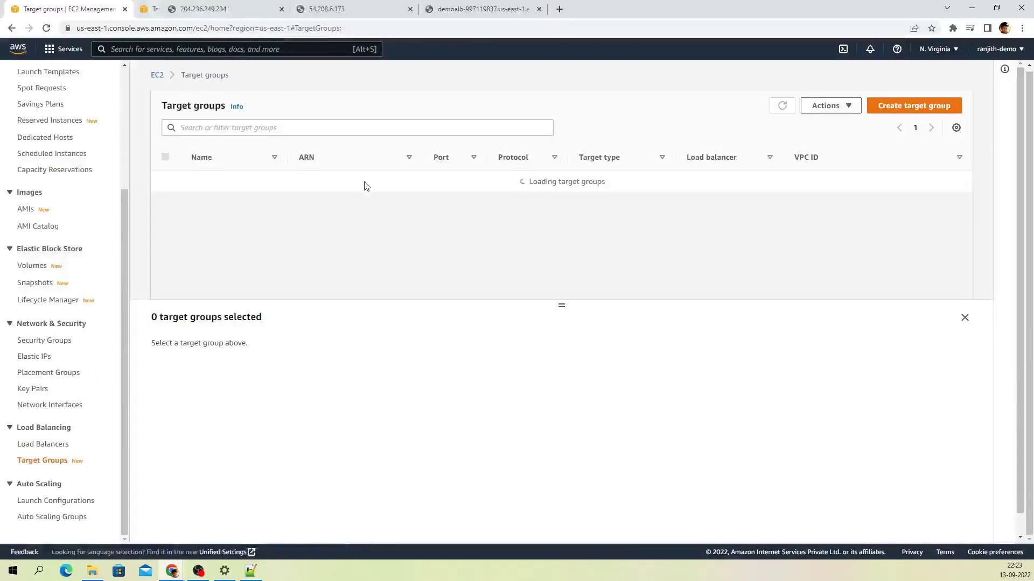
{"action": "left_click", "coordinate": [166, 182]}
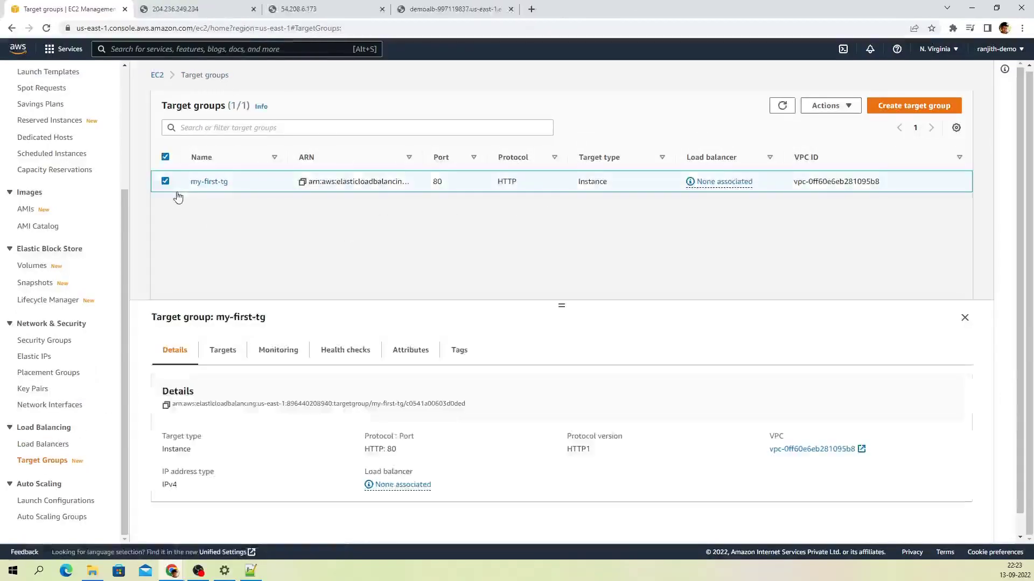
{"action": "left_click", "coordinate": [826, 105]}
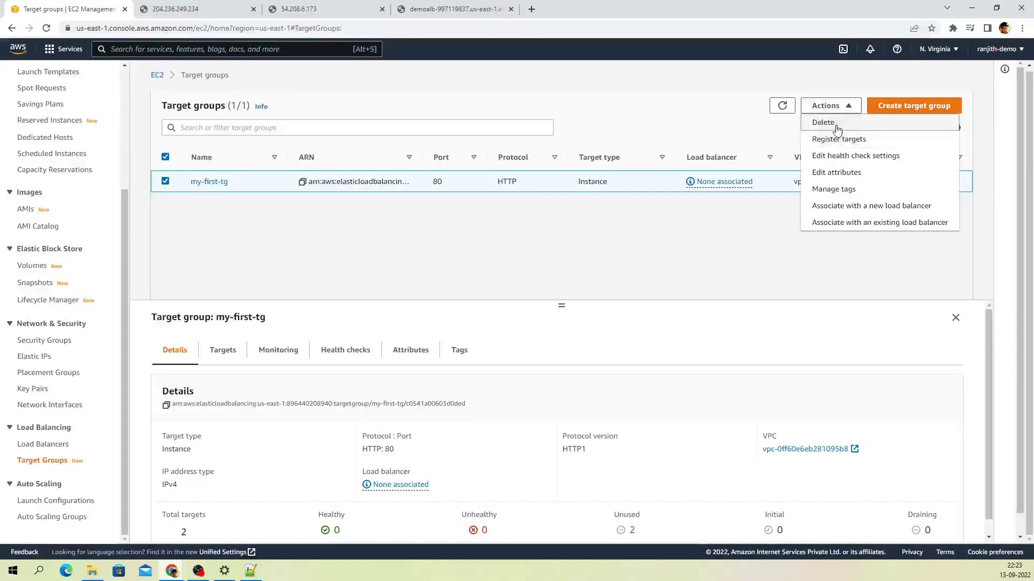
{"action": "left_click", "coordinate": [834, 121]}
{"action": "left_click", "coordinate": [683, 367]}
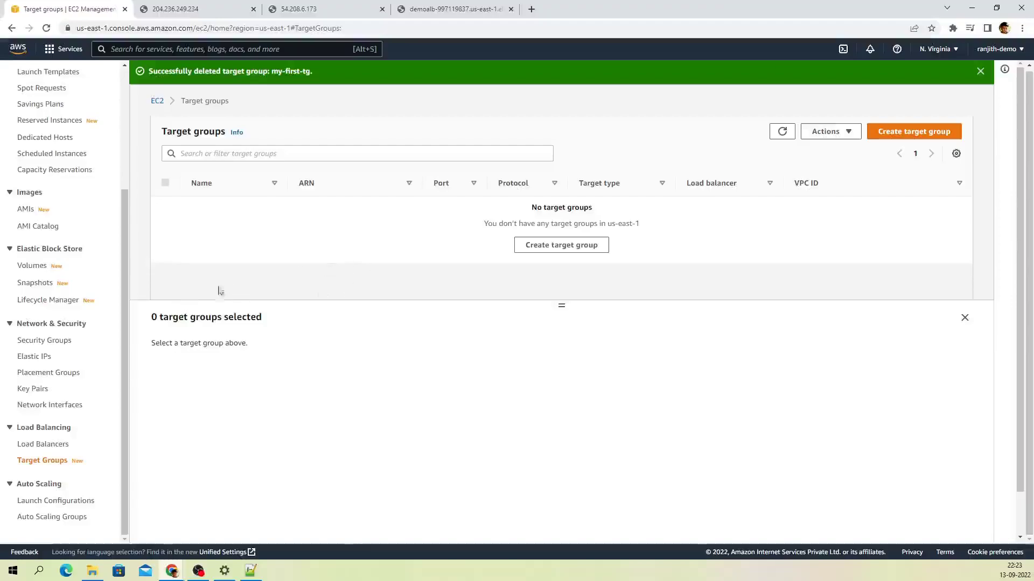
Step: Select both running t2.micro instances in the instances list and terminate them, confirming the termination
{"action": "scroll", "coordinate": [99, 320], "scroll_direction": "up", "scroll_amount": 4}
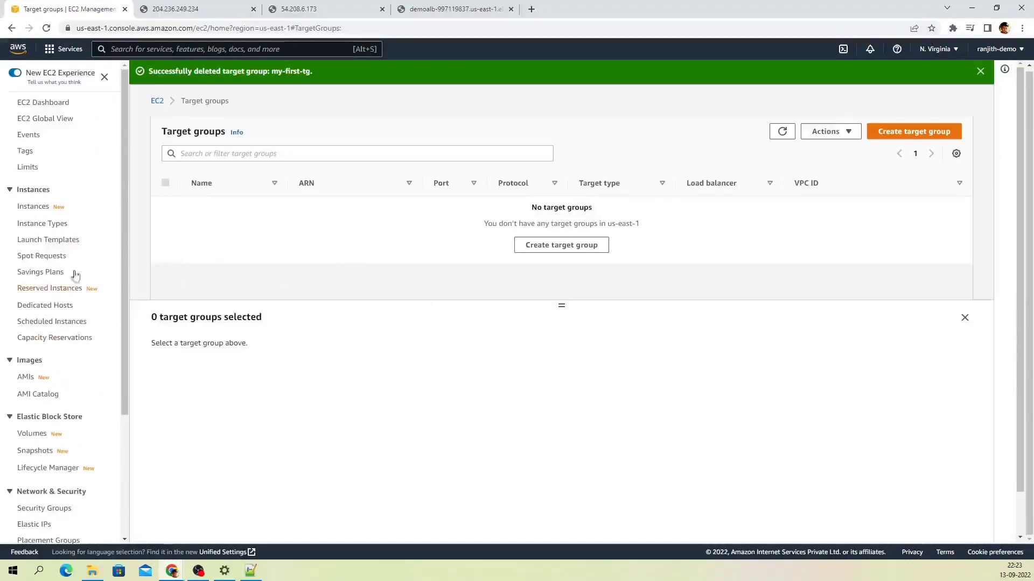
{"action": "left_click", "coordinate": [40, 207]}
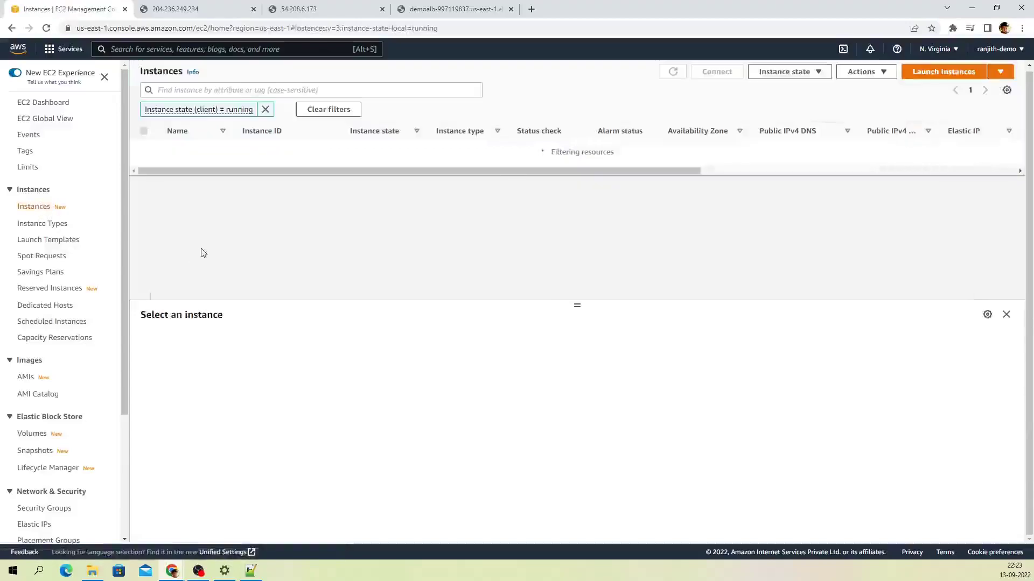
{"action": "left_click", "coordinate": [143, 148]}
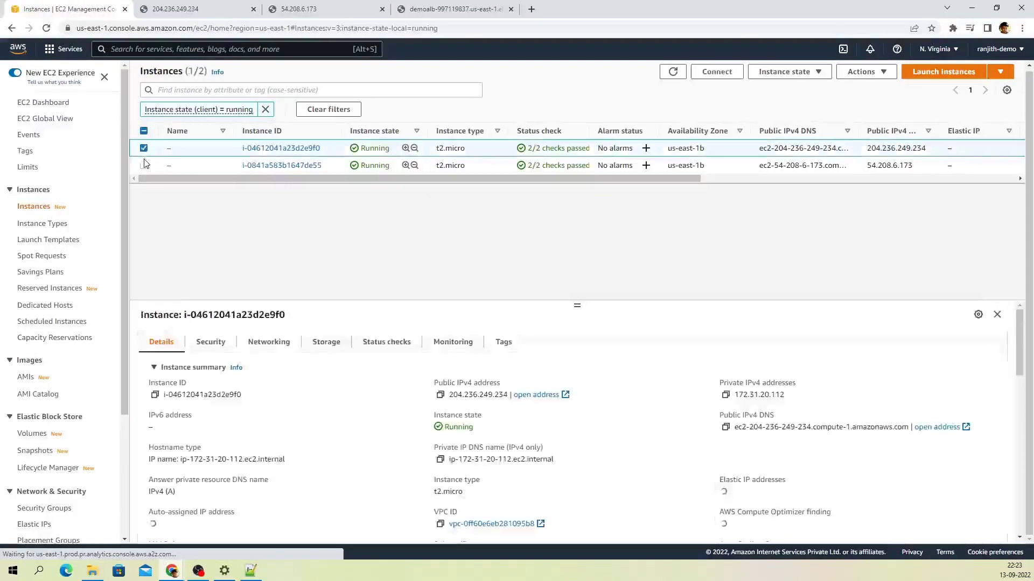
{"action": "left_click", "coordinate": [144, 165]}
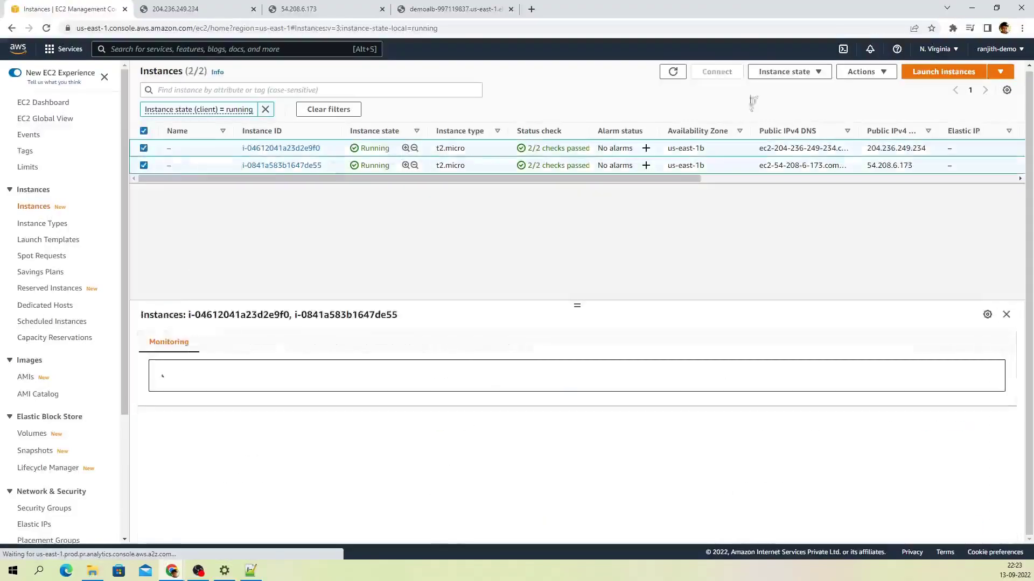
{"action": "left_click", "coordinate": [785, 74]}
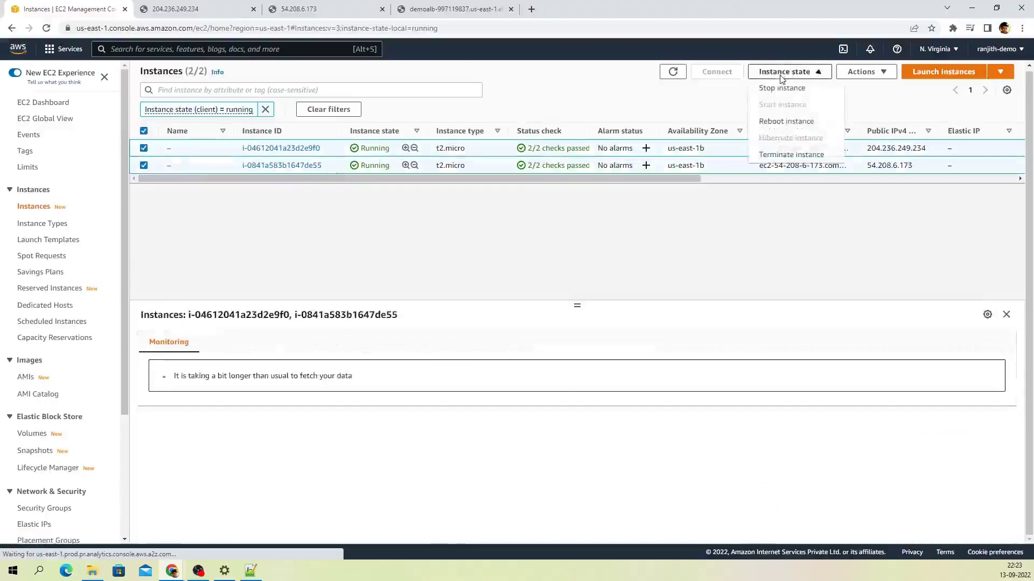
{"action": "left_click", "coordinate": [765, 157]}
{"action": "left_click", "coordinate": [693, 382]}
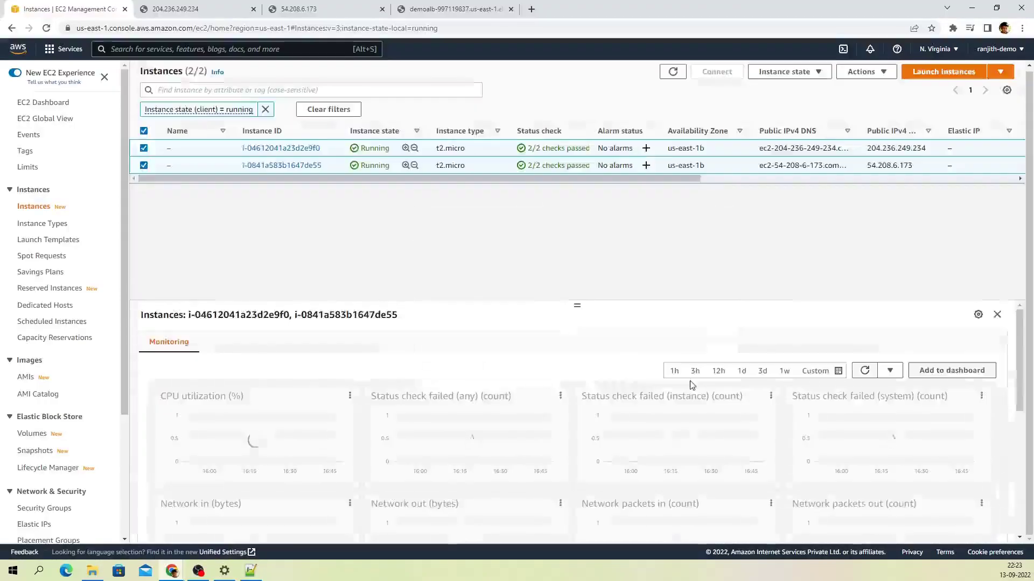